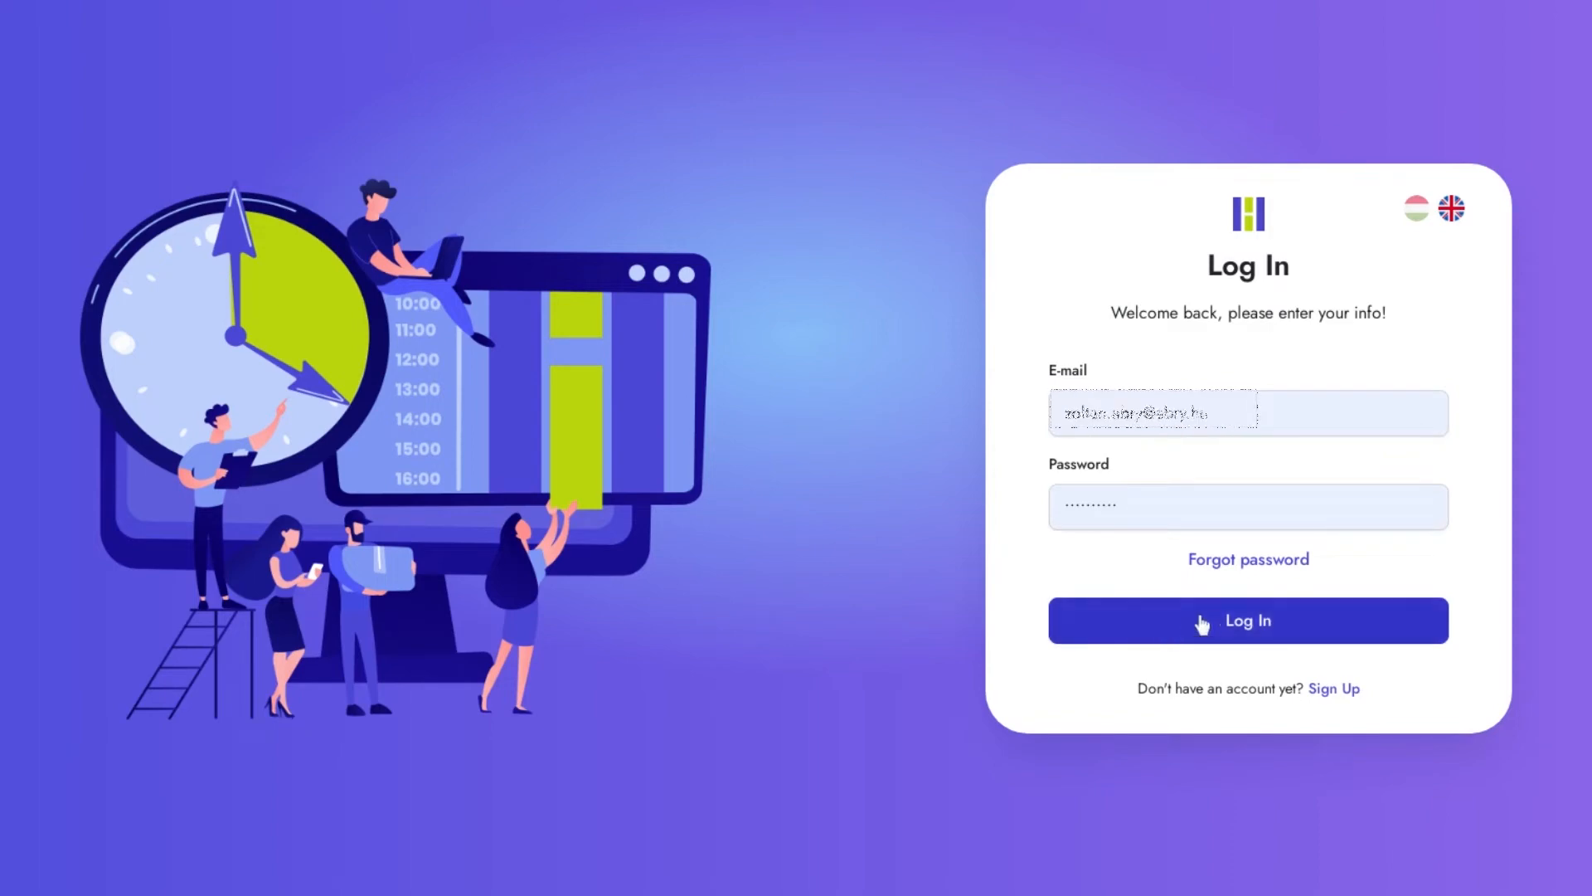
# Step: Log in with the filled-in credentials, start a new event and choose its project
pyautogui.click(1254, 625)
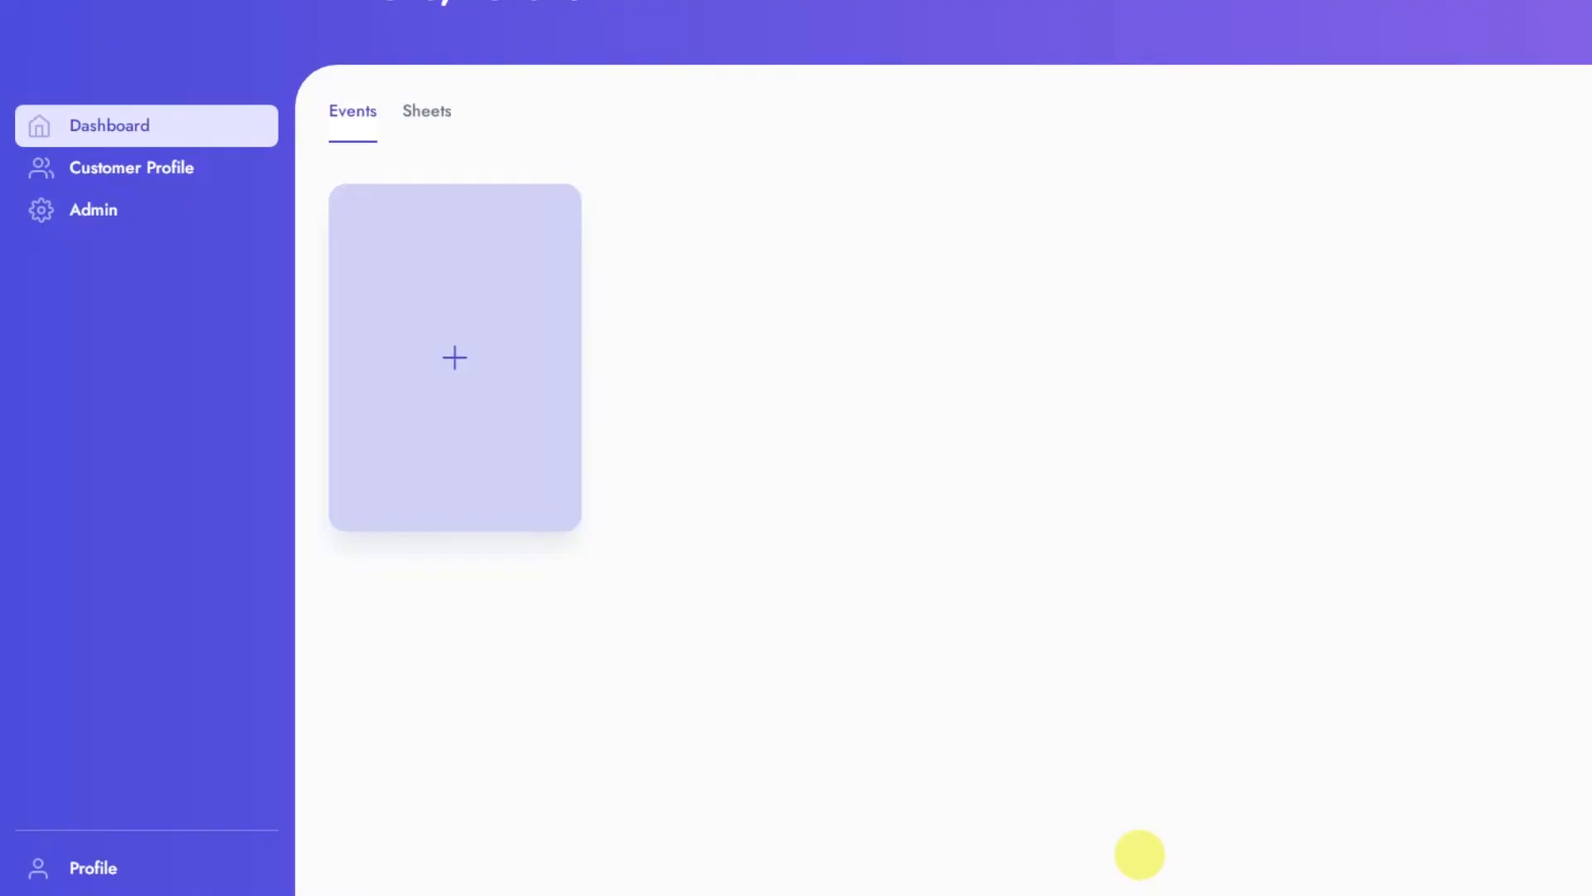
pyautogui.click(454, 361)
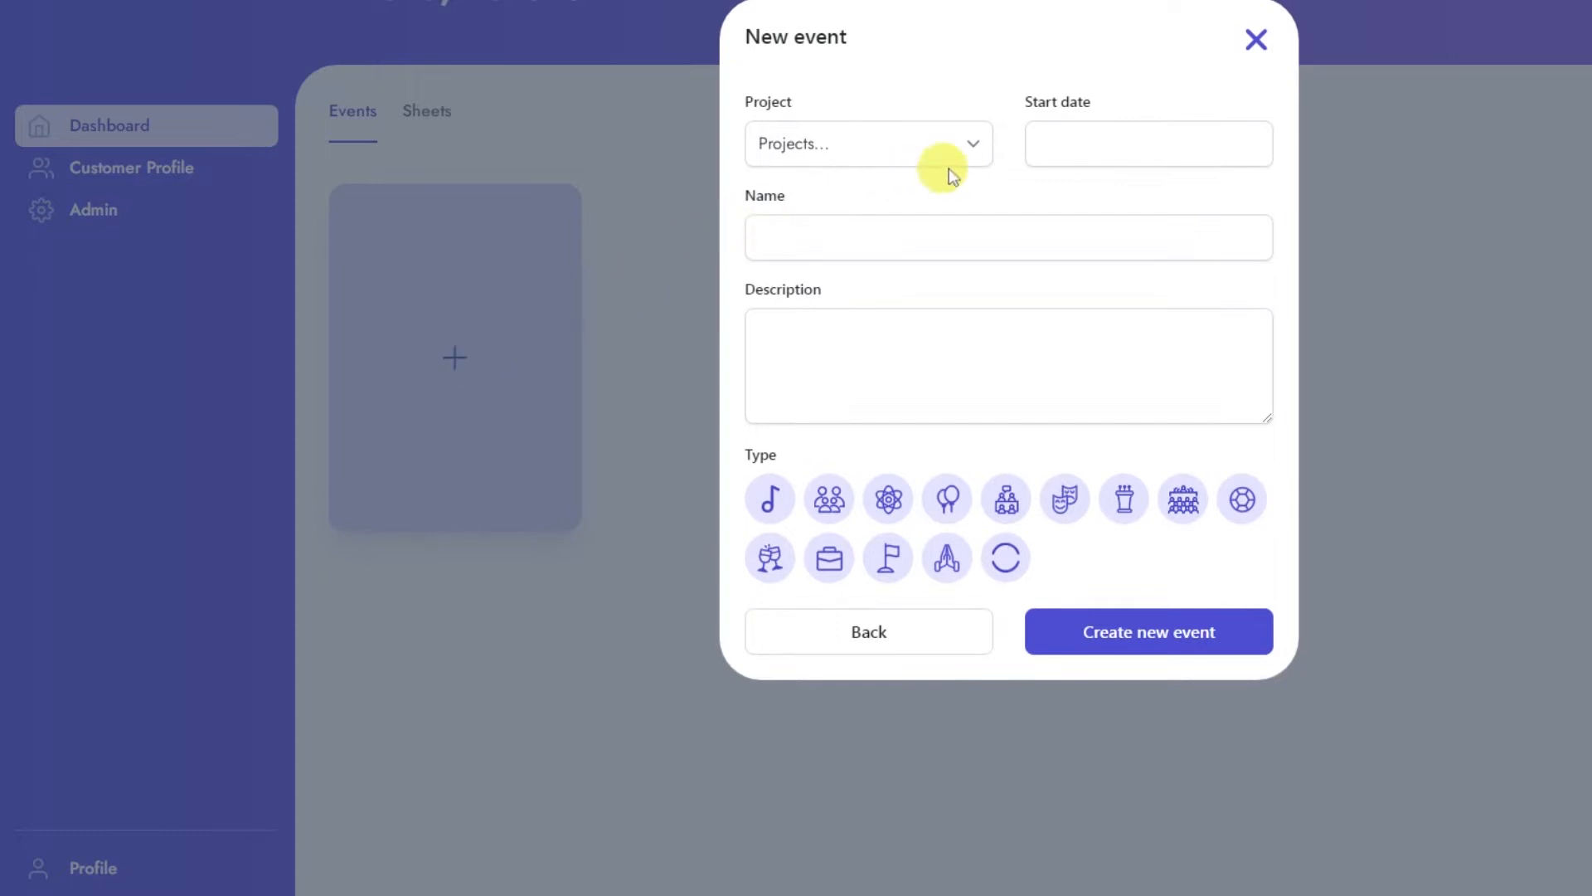
pyautogui.click(948, 152)
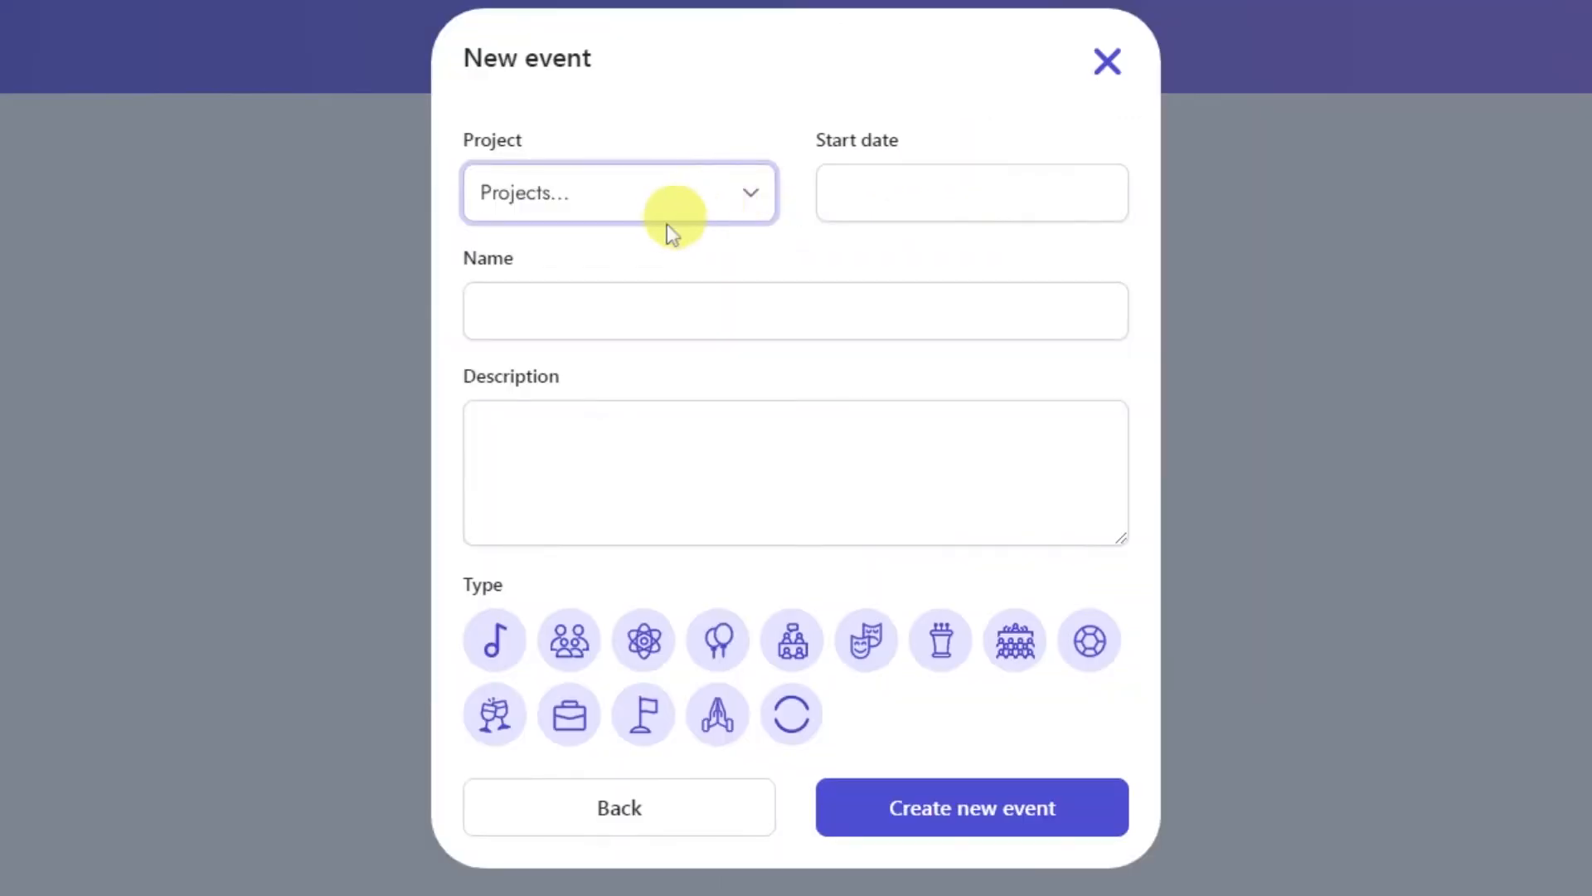
pyautogui.click(667, 223)
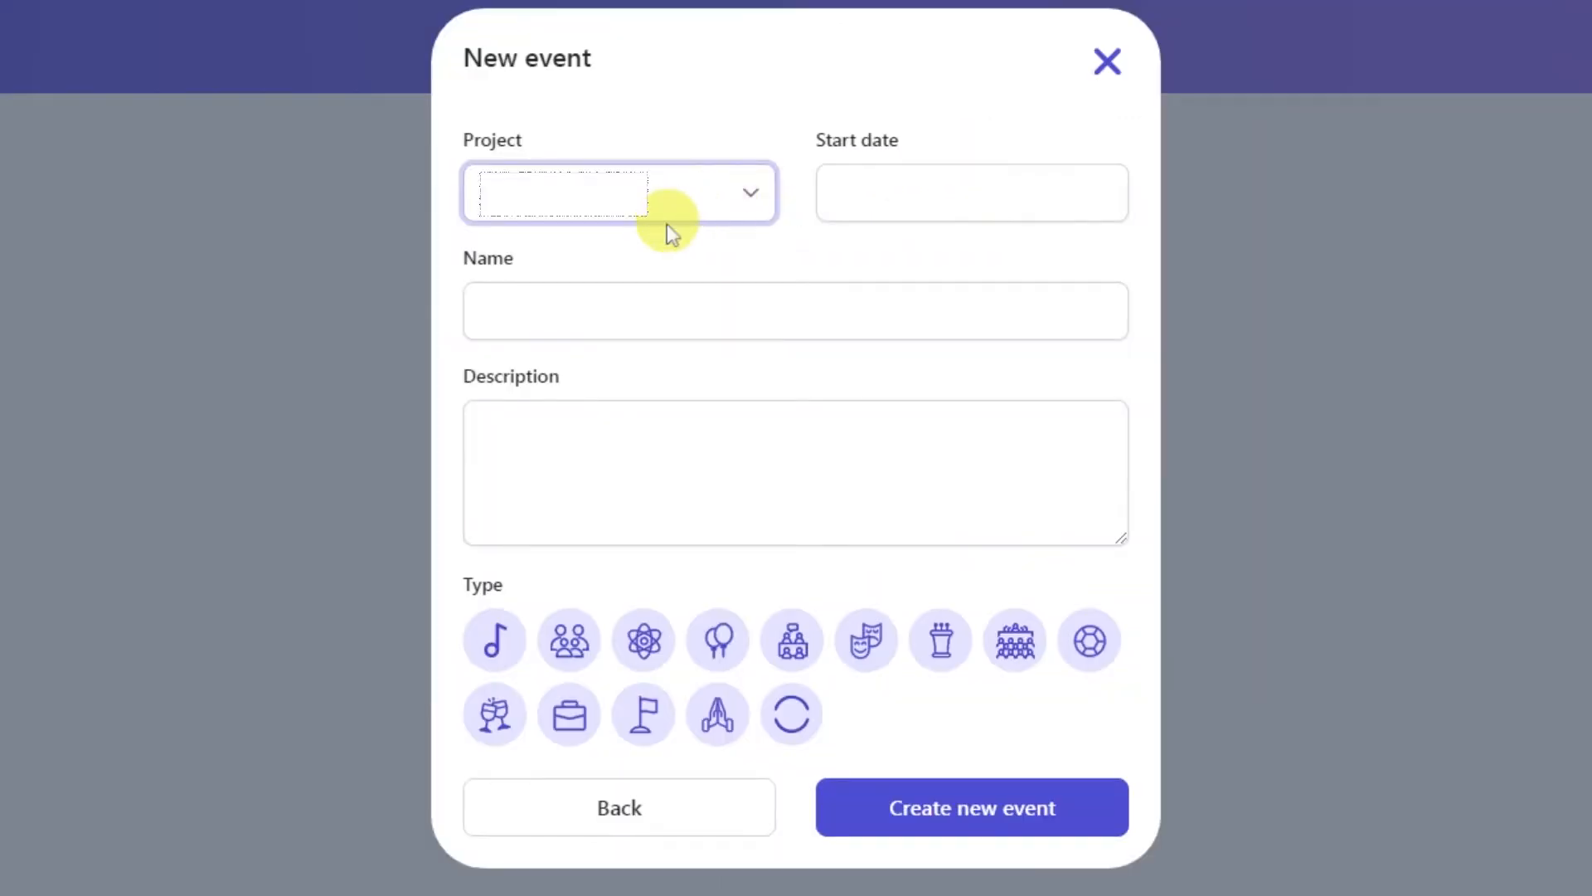
# Step: Set the new event's start date to 2023.01.11
pyautogui.click(1103, 199)
pyautogui.click(1118, 267)
pyautogui.click(1118, 267)
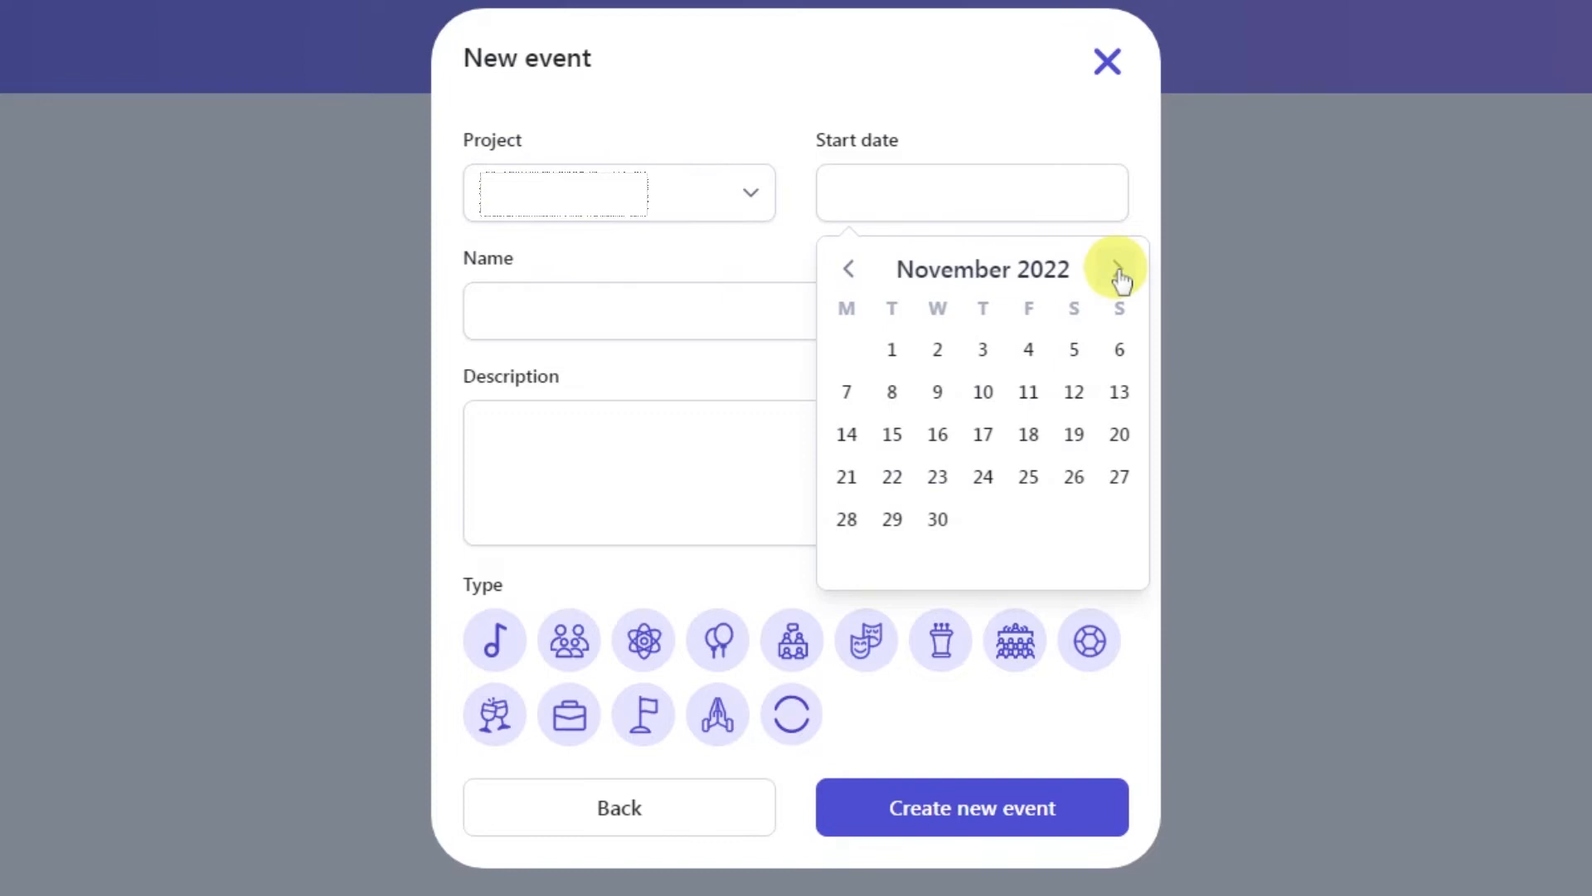
pyautogui.click(1118, 267)
pyautogui.click(1118, 267)
pyautogui.click(938, 390)
# Step: Name the event Concert, describe it as "The brief of the concert.", pick the music note type and create it
pyautogui.click(826, 314)
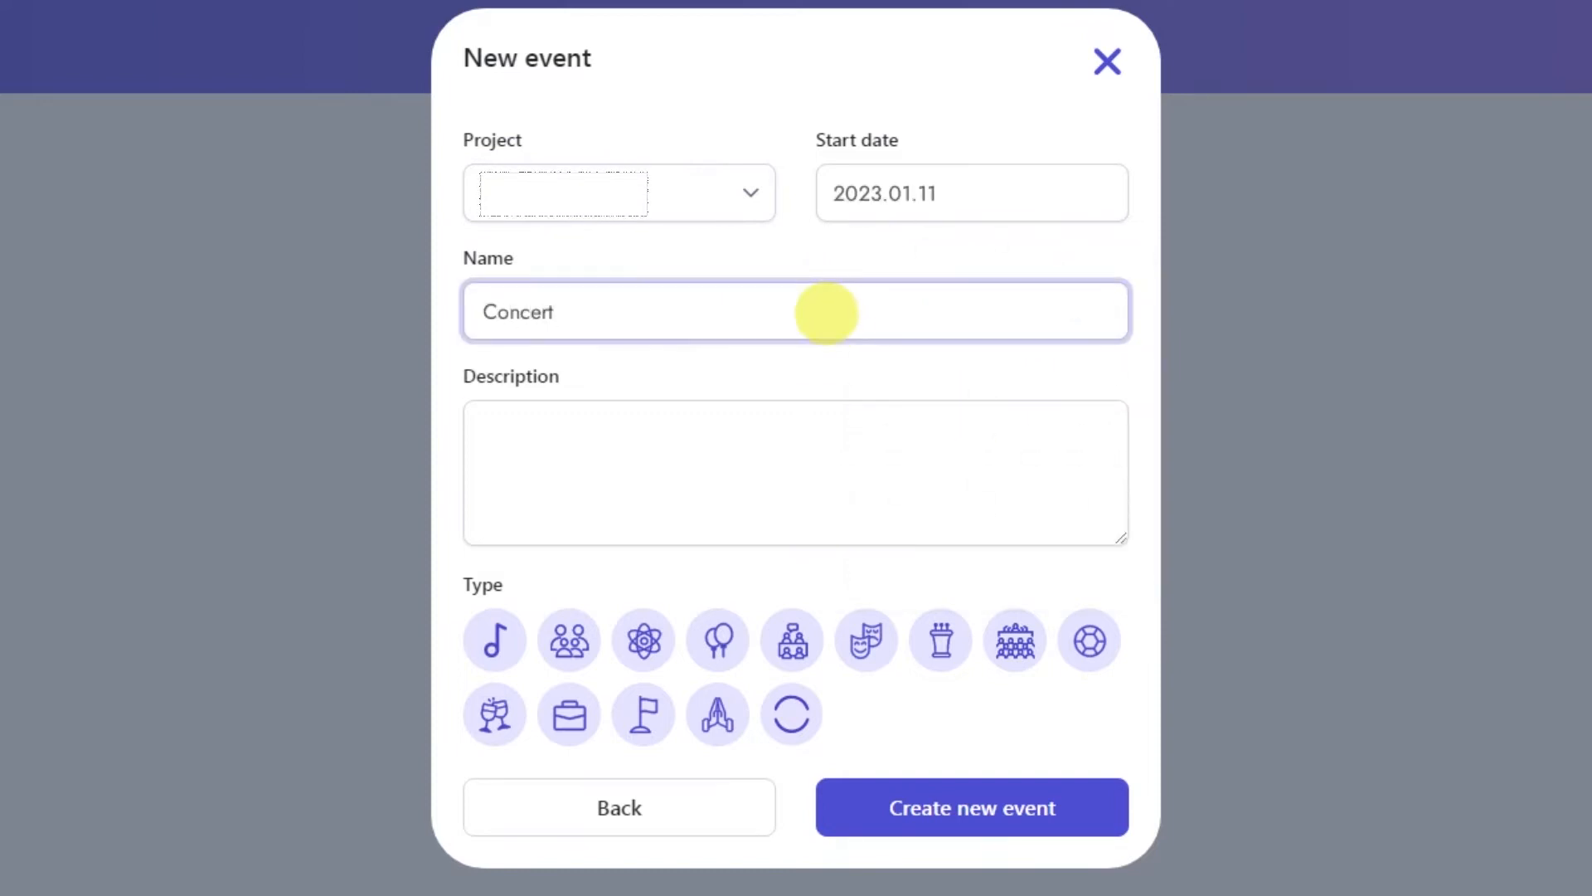
pyautogui.press('Tab')
pyautogui.write('The b')
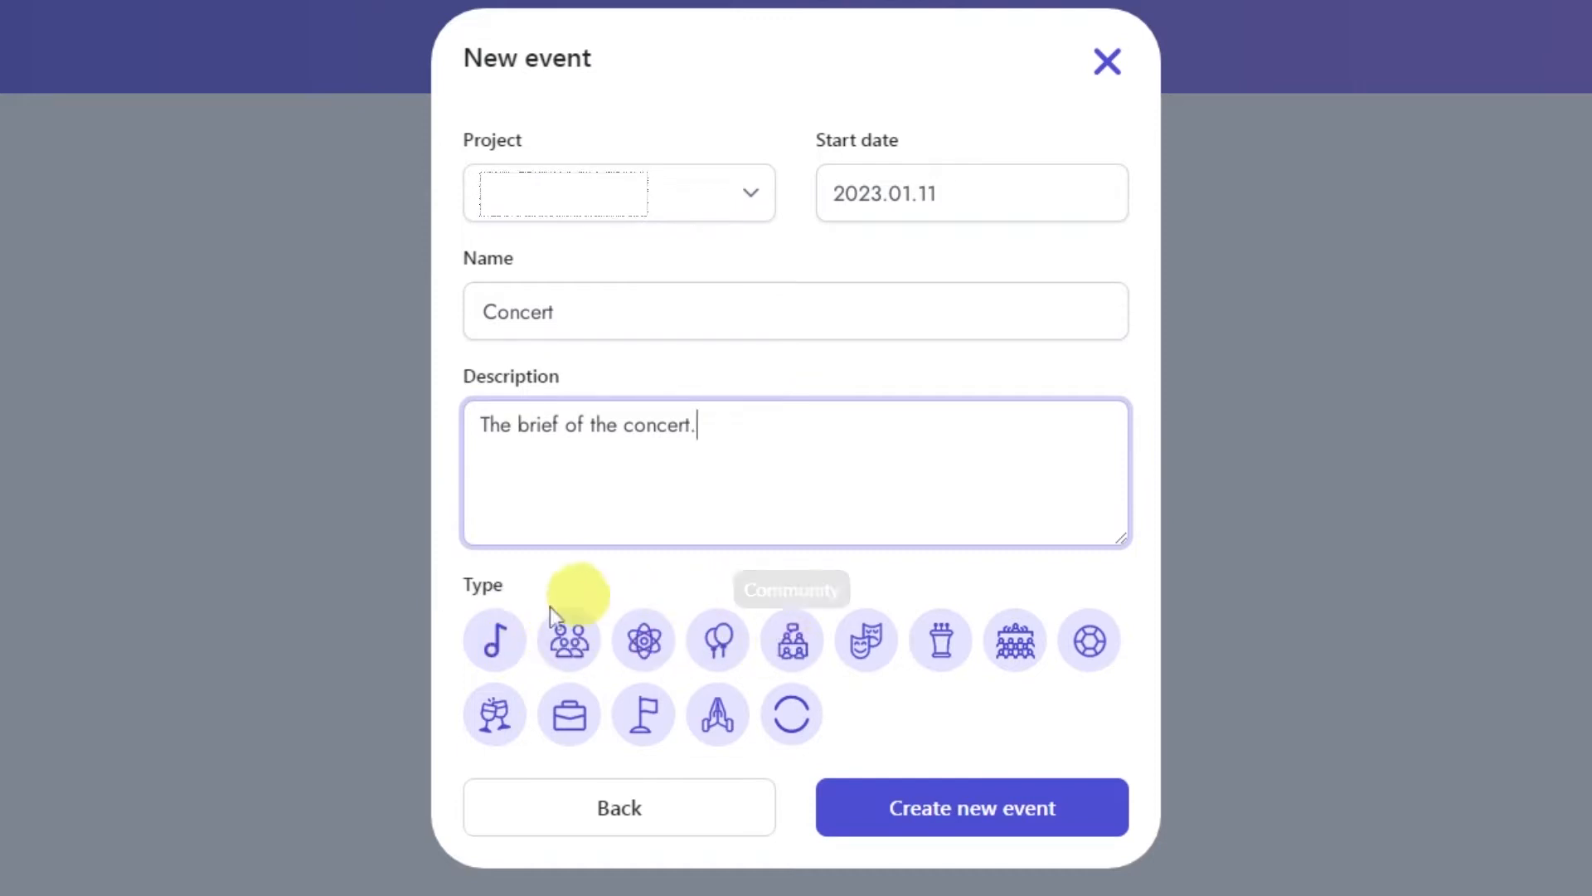
pyautogui.click(498, 642)
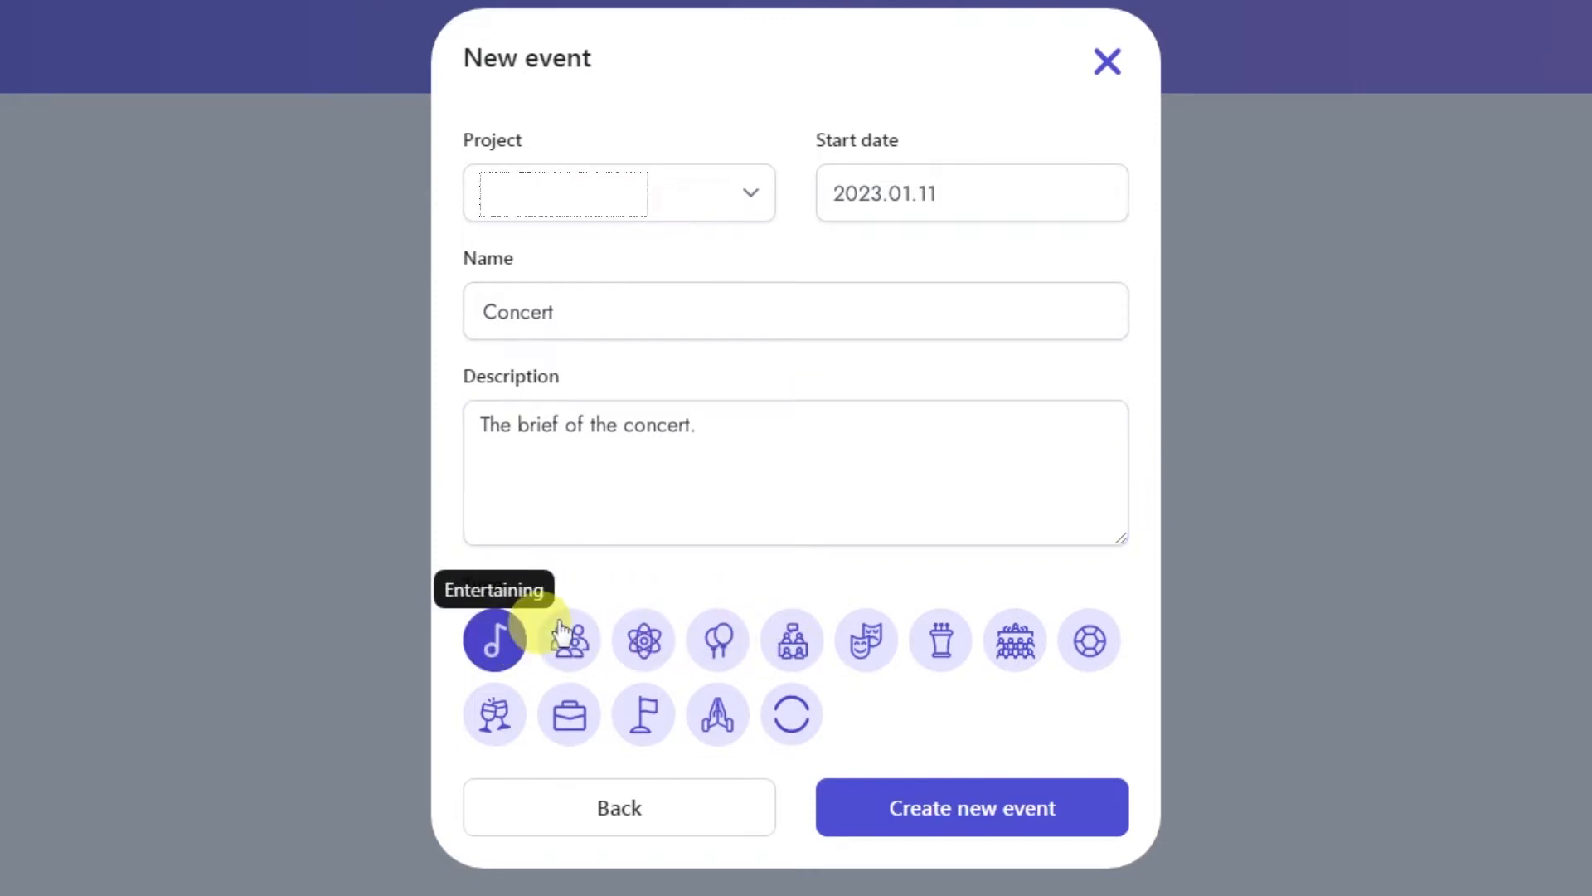
pyautogui.click(989, 816)
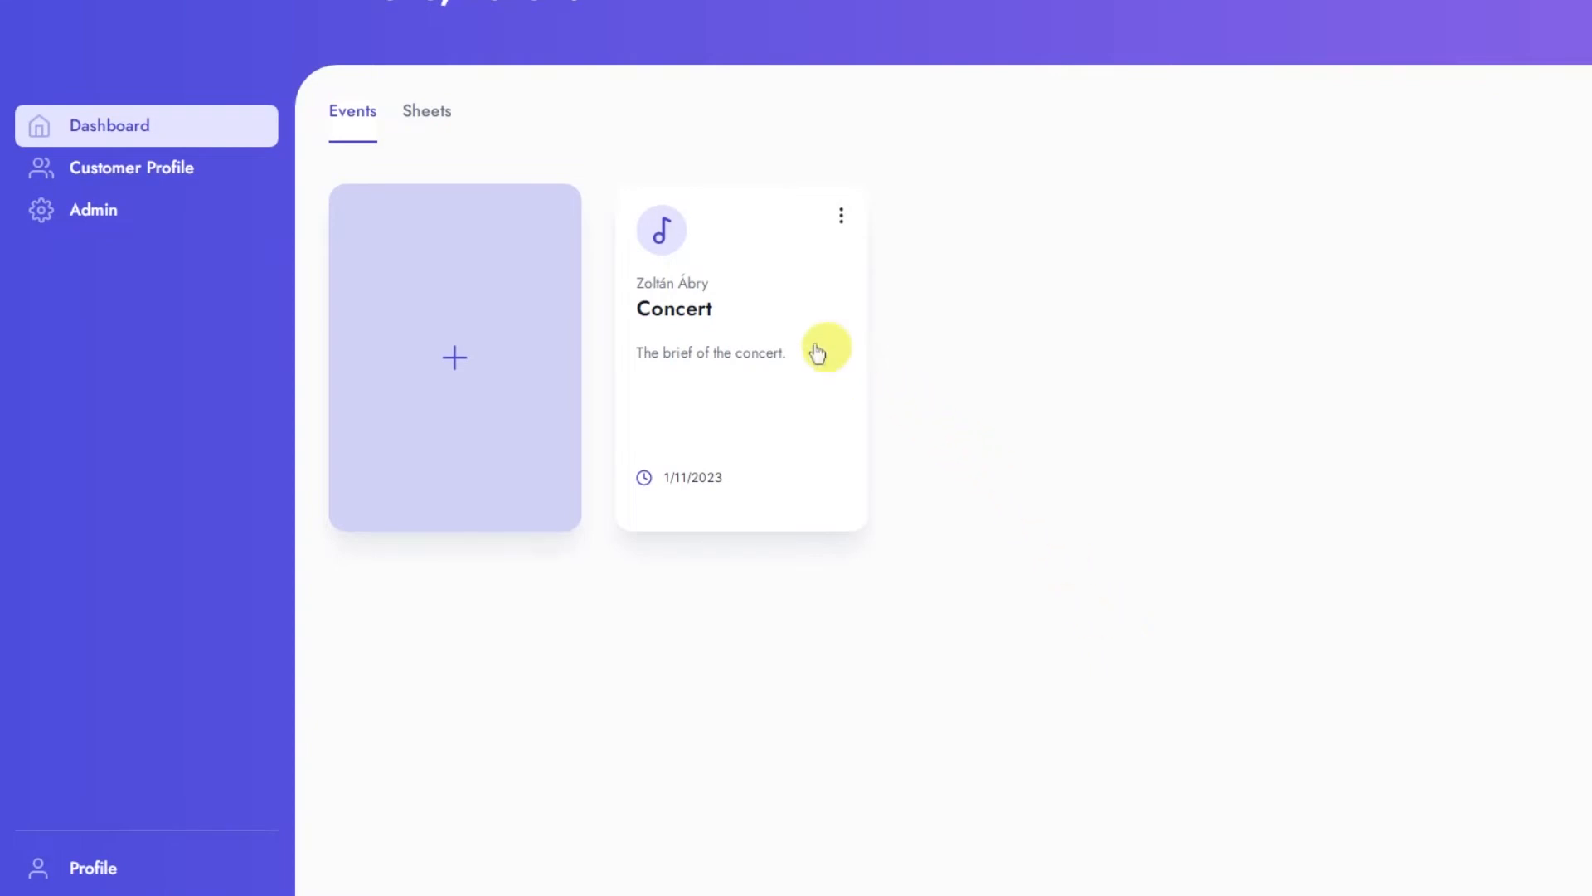
# Step: Open the Concert event and go to its locations, responsibles and topics
pyautogui.click(704, 338)
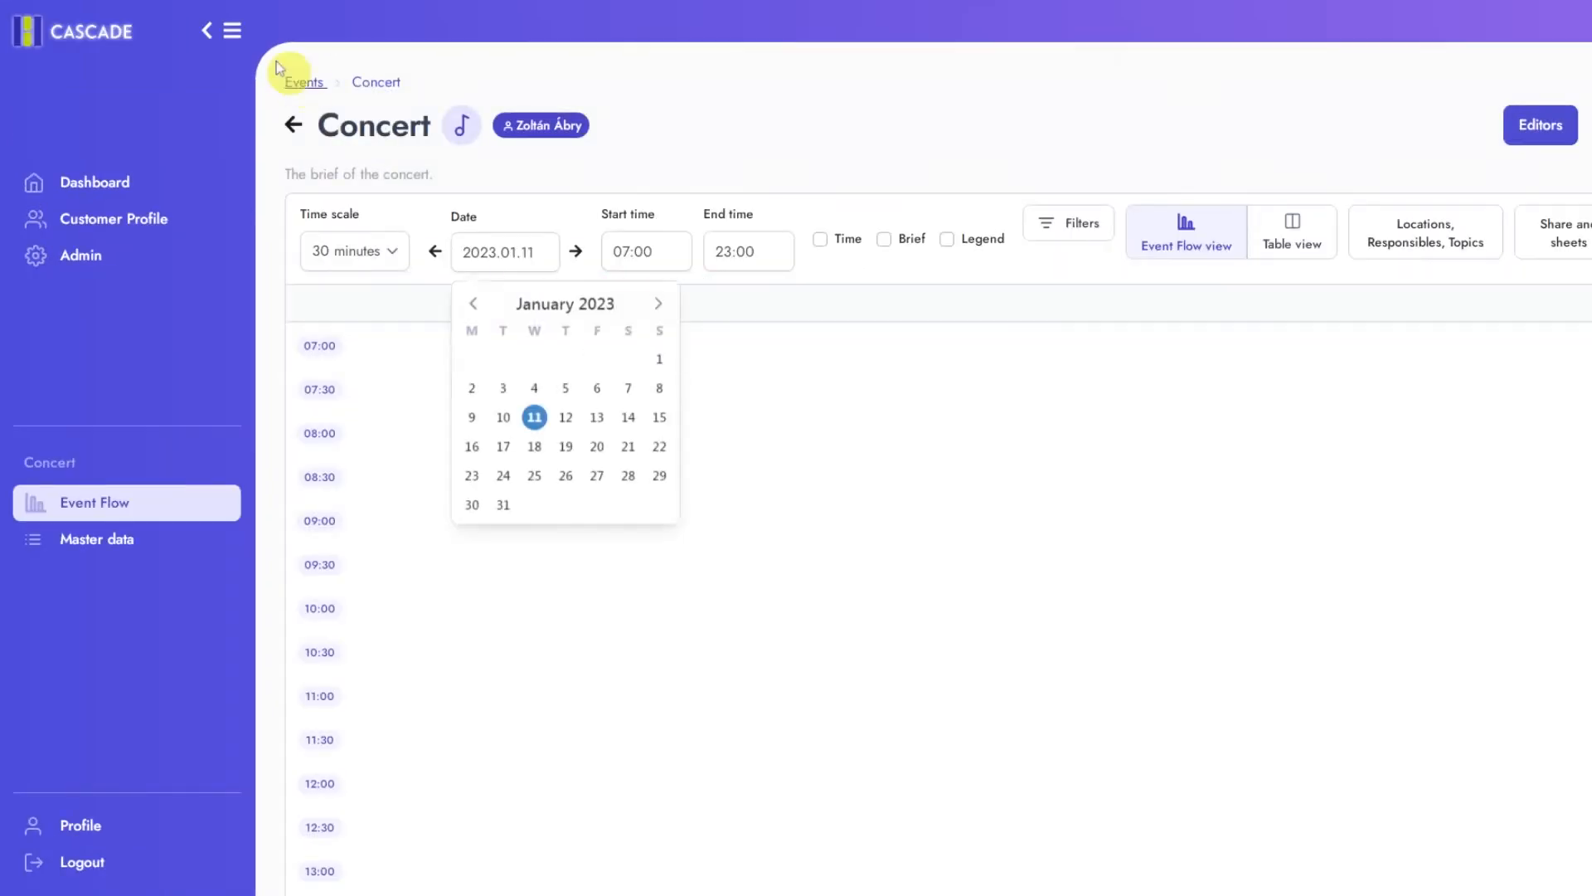
pyautogui.click(232, 30)
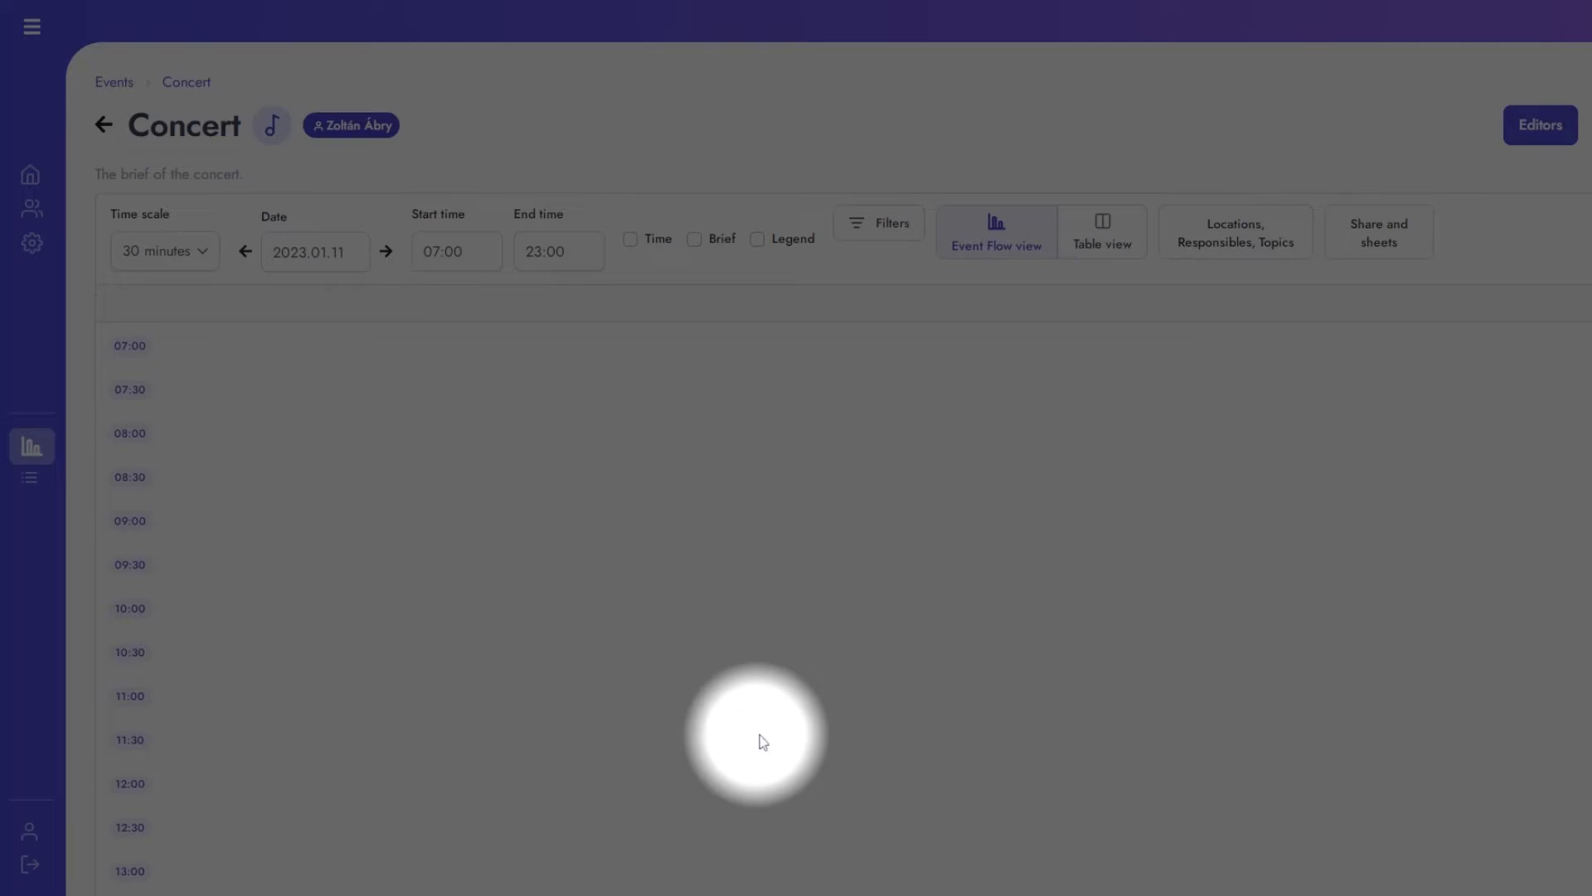
pyautogui.click(1250, 238)
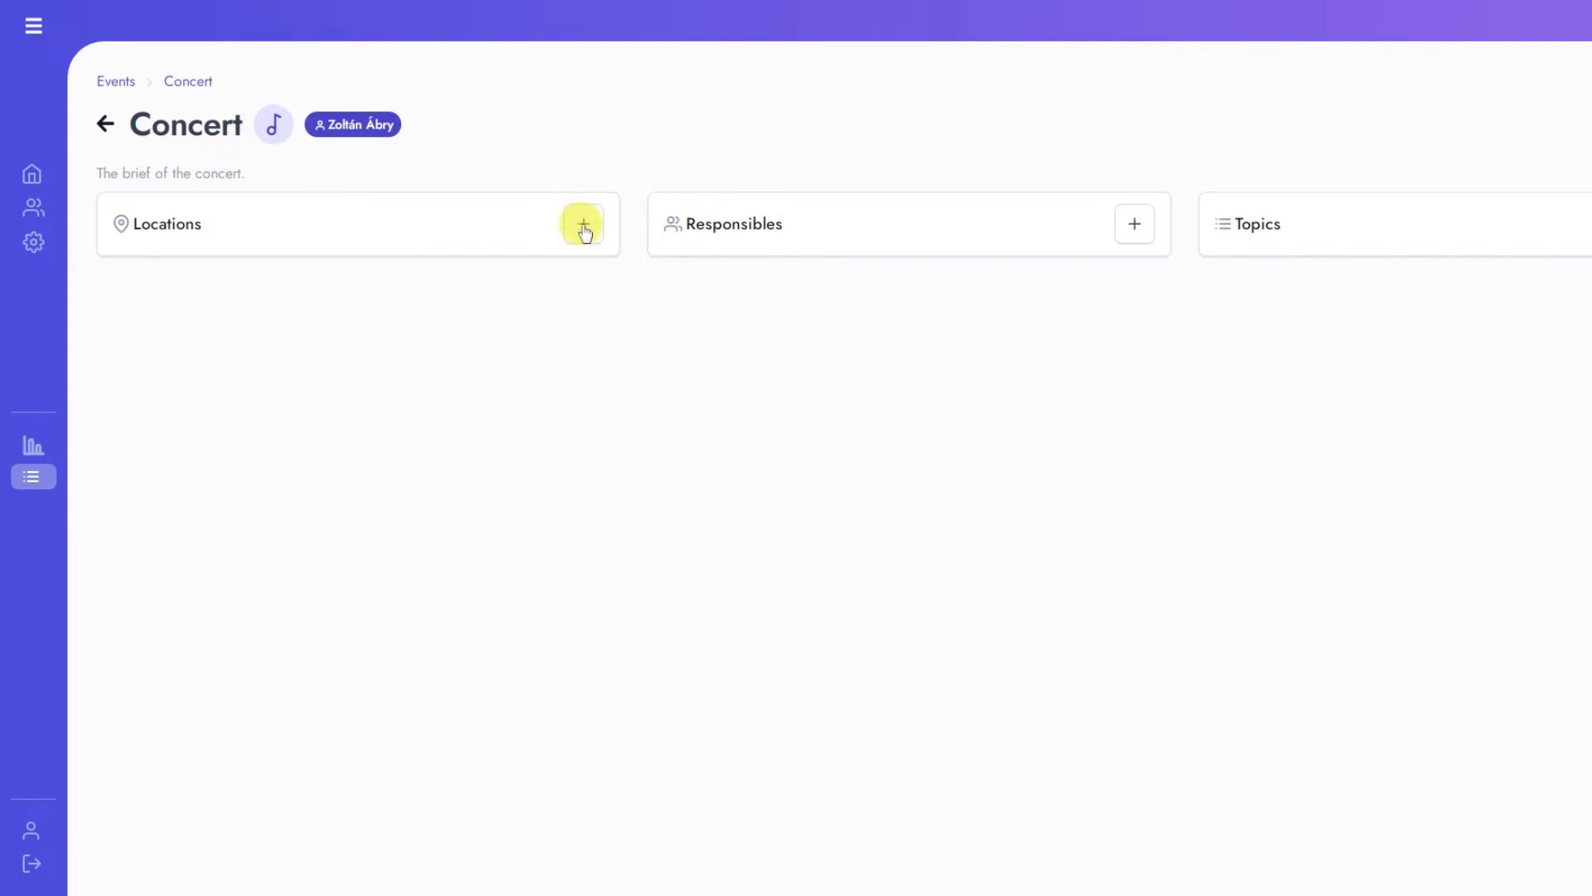
# Step: Add the locations Stage, Backstage and Auditorium to the Concert event
pyautogui.click(584, 231)
pyautogui.write('St')
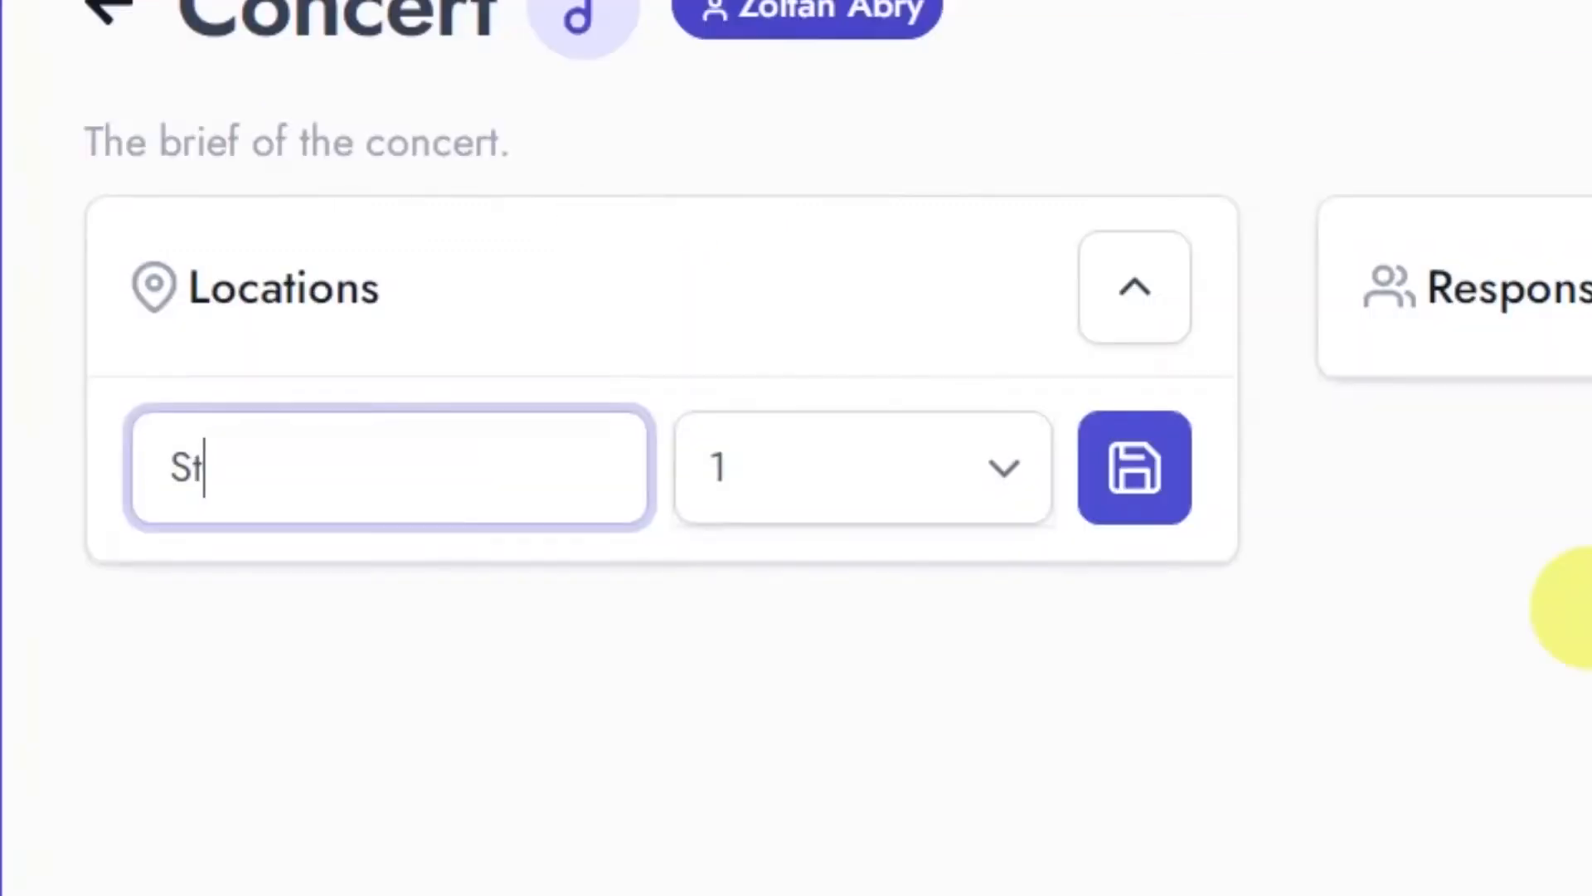
pyautogui.write('age')
pyautogui.press('Return')
pyautogui.write('Backstage')
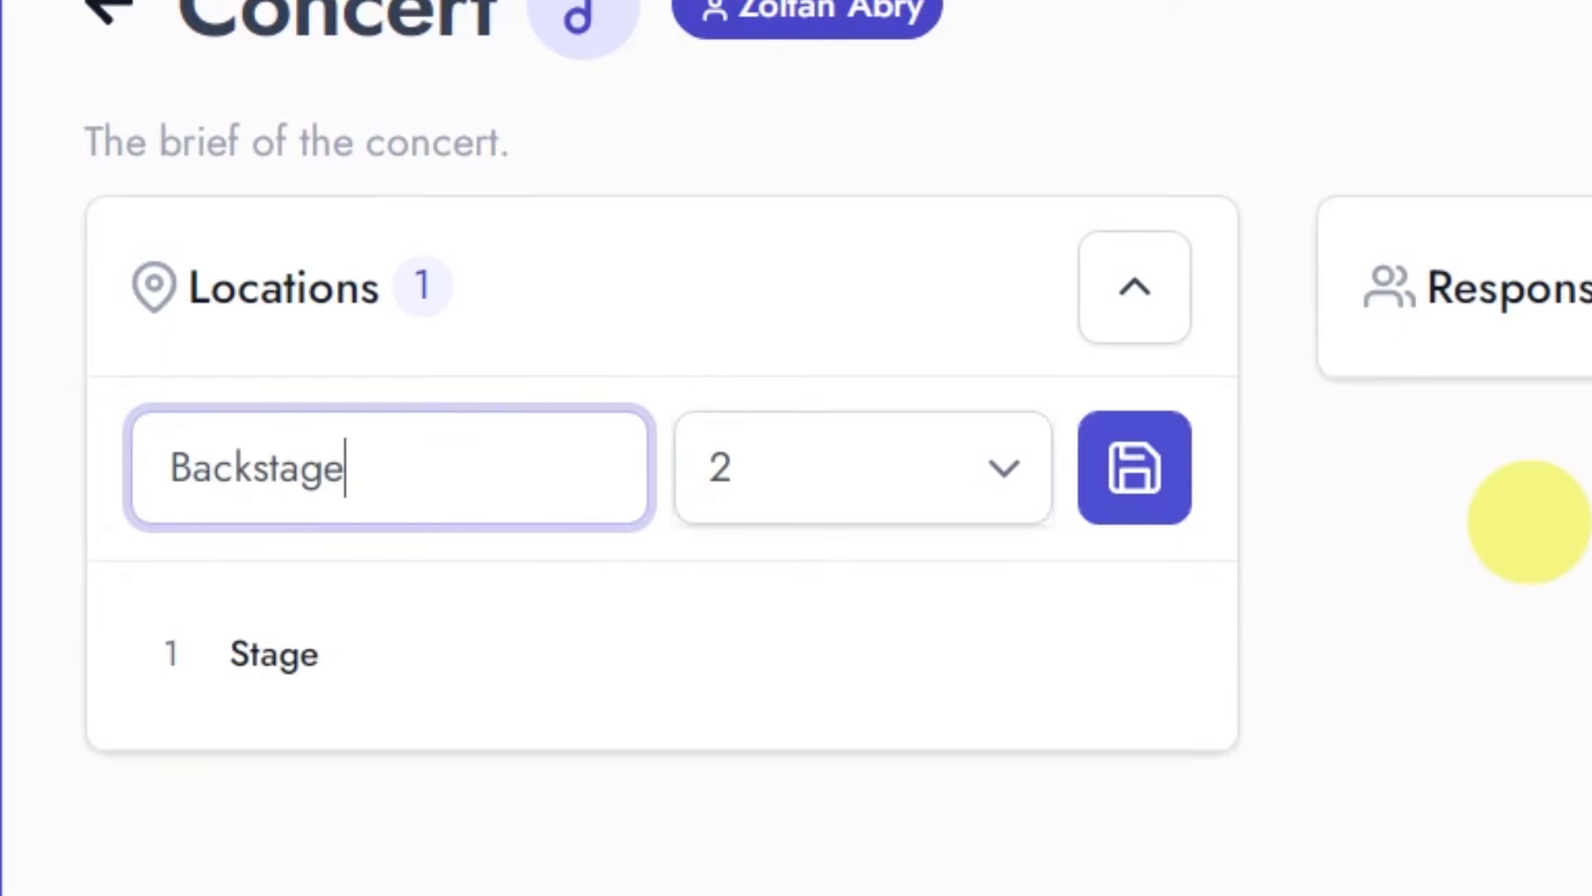
pyautogui.press('Return')
pyautogui.write('Auditori')
pyautogui.write('um')
pyautogui.press('Return')
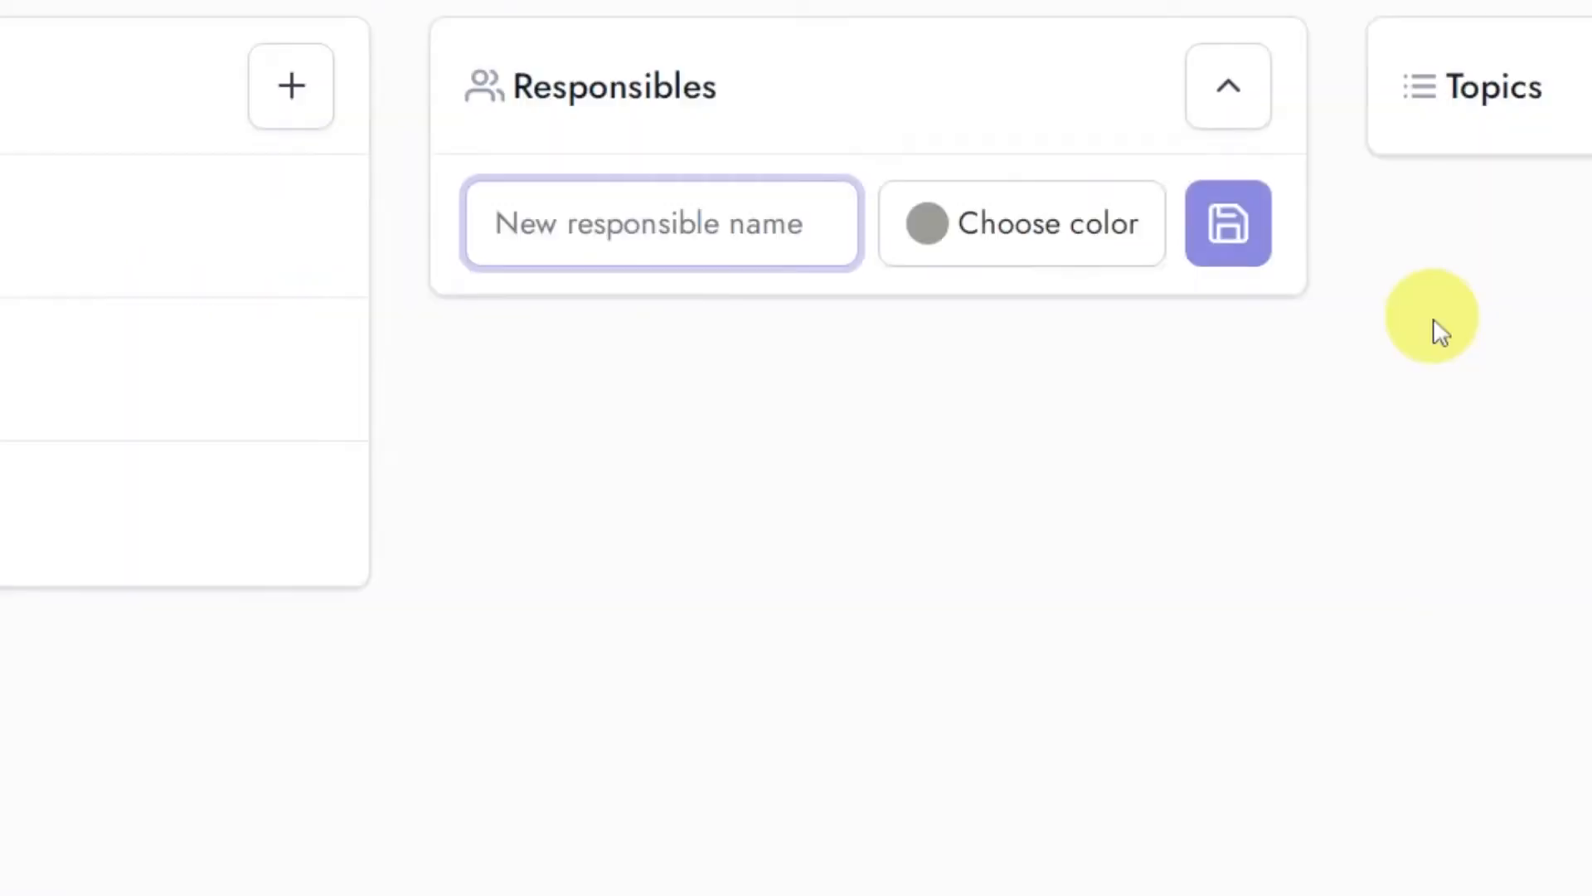
# Step: Add the catering contact in yellow and the stagemaster in teal as responsibles
pyautogui.write('Catering Carl')
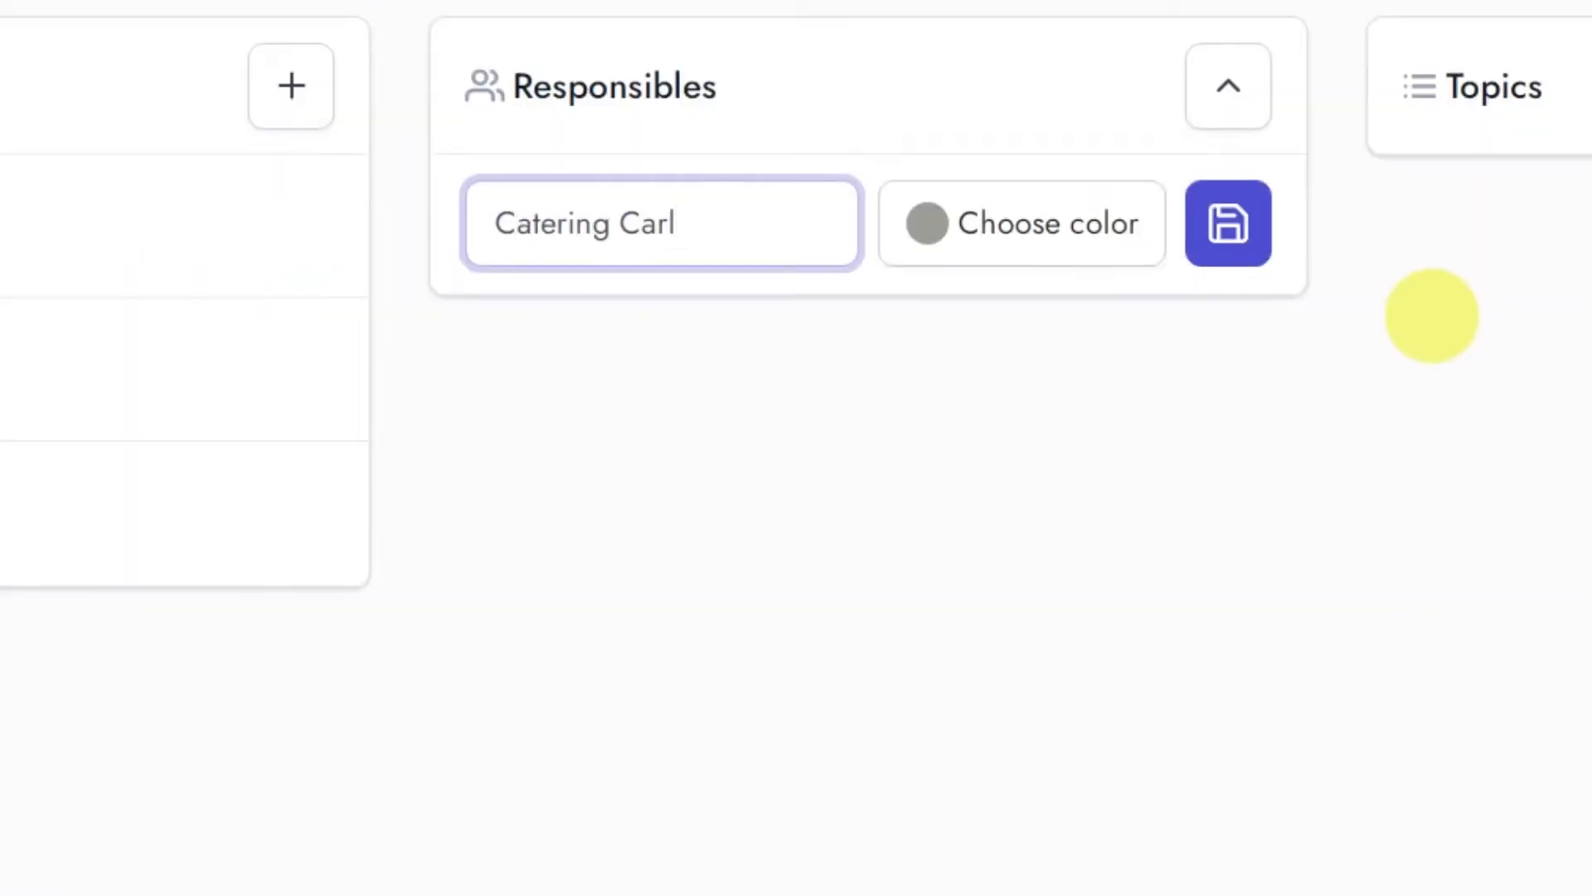
pyautogui.click(1021, 224)
pyautogui.click(1219, 226)
pyautogui.click(1225, 87)
pyautogui.write('Stagemaster Steven')
pyautogui.click(1022, 224)
pyautogui.click(1056, 519)
pyautogui.click(1223, 225)
# Step: Add Green Band to the responsibles with a green color
pyautogui.click(664, 224)
pyautogui.write('Green Band')
pyautogui.click(942, 236)
pyautogui.click(1082, 408)
pyautogui.click(936, 225)
pyautogui.click(1069, 414)
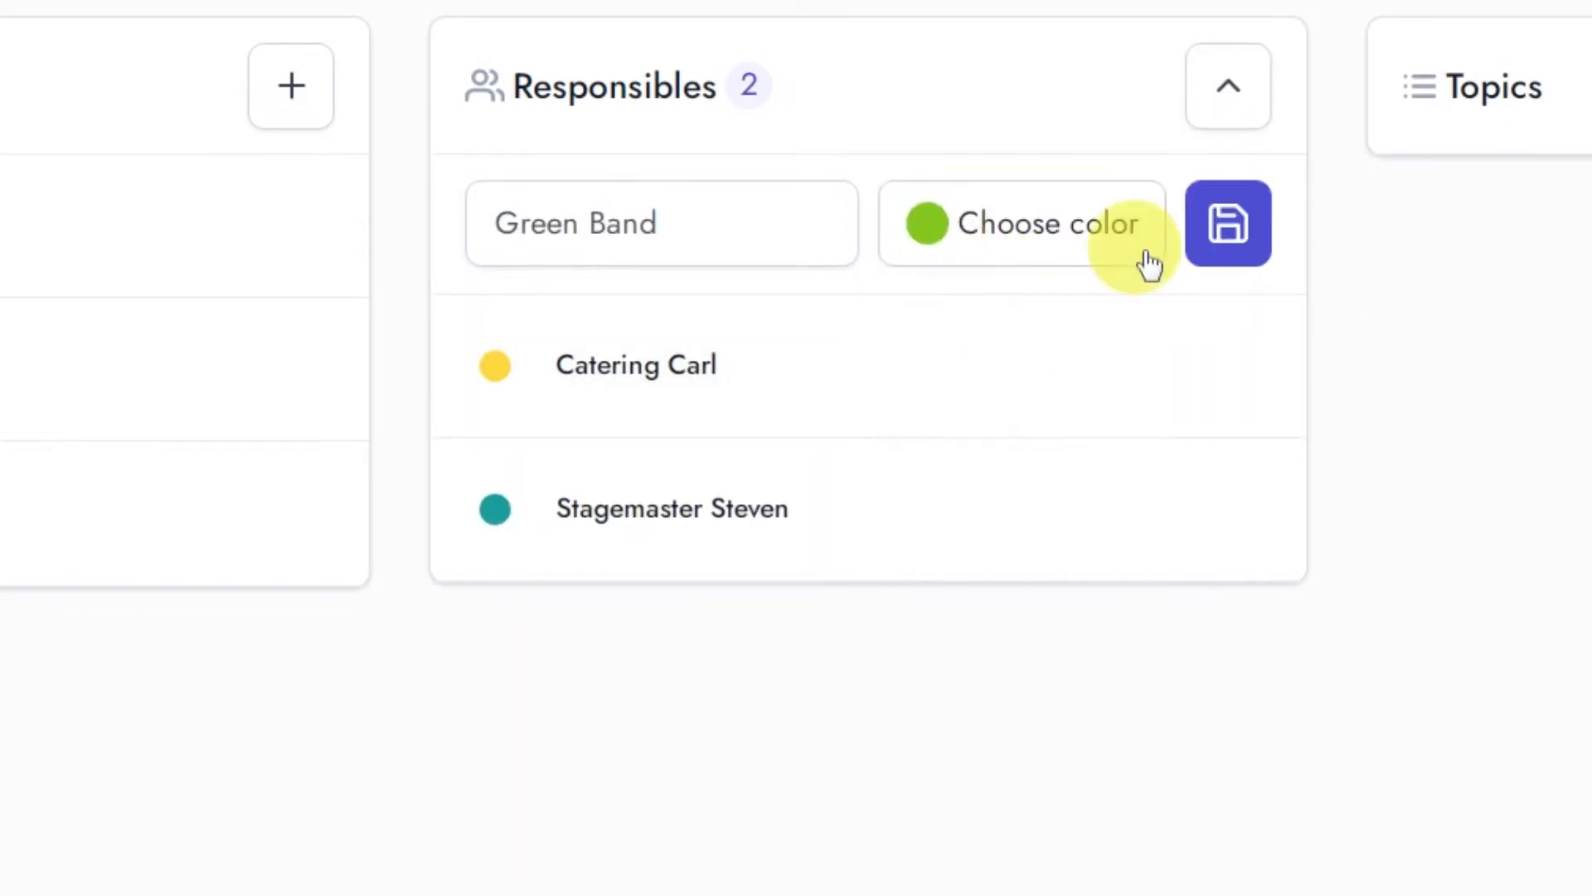
pyautogui.click(1224, 232)
# Step: Enter Red Band as another responsible and give it a red color
pyautogui.click(757, 220)
pyautogui.write('Red Band')
pyautogui.click(1022, 224)
pyautogui.click(917, 329)
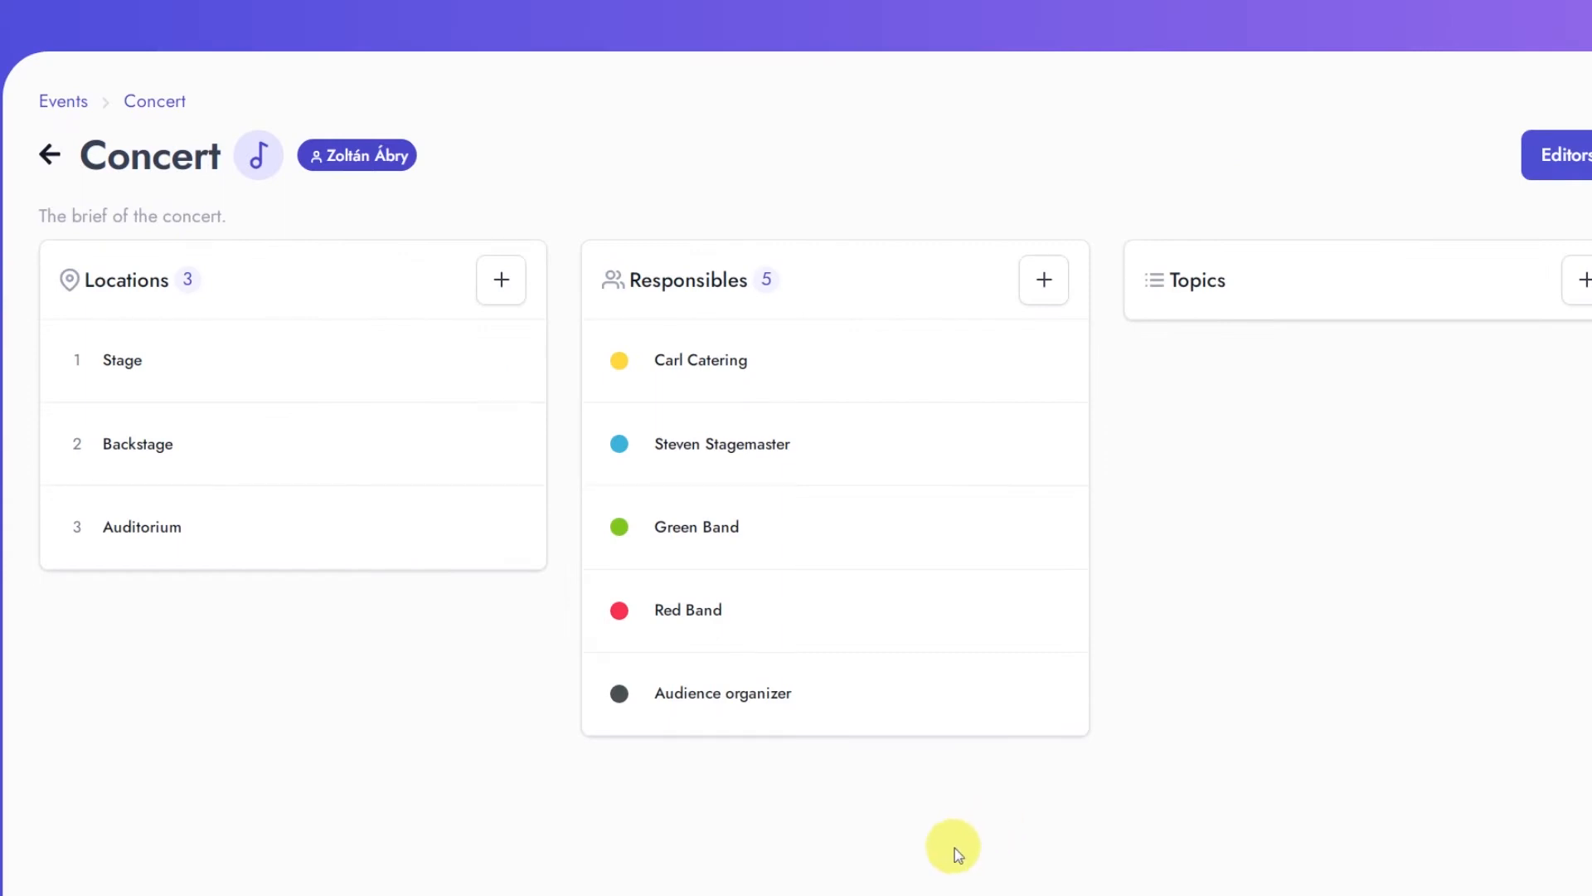
# Step: Add the topics catering, decoration, show and technical operations to the Concert event
pyautogui.click(1584, 282)
pyautogui.click(1261, 358)
pyautogui.write('c')
pyautogui.write('atering')
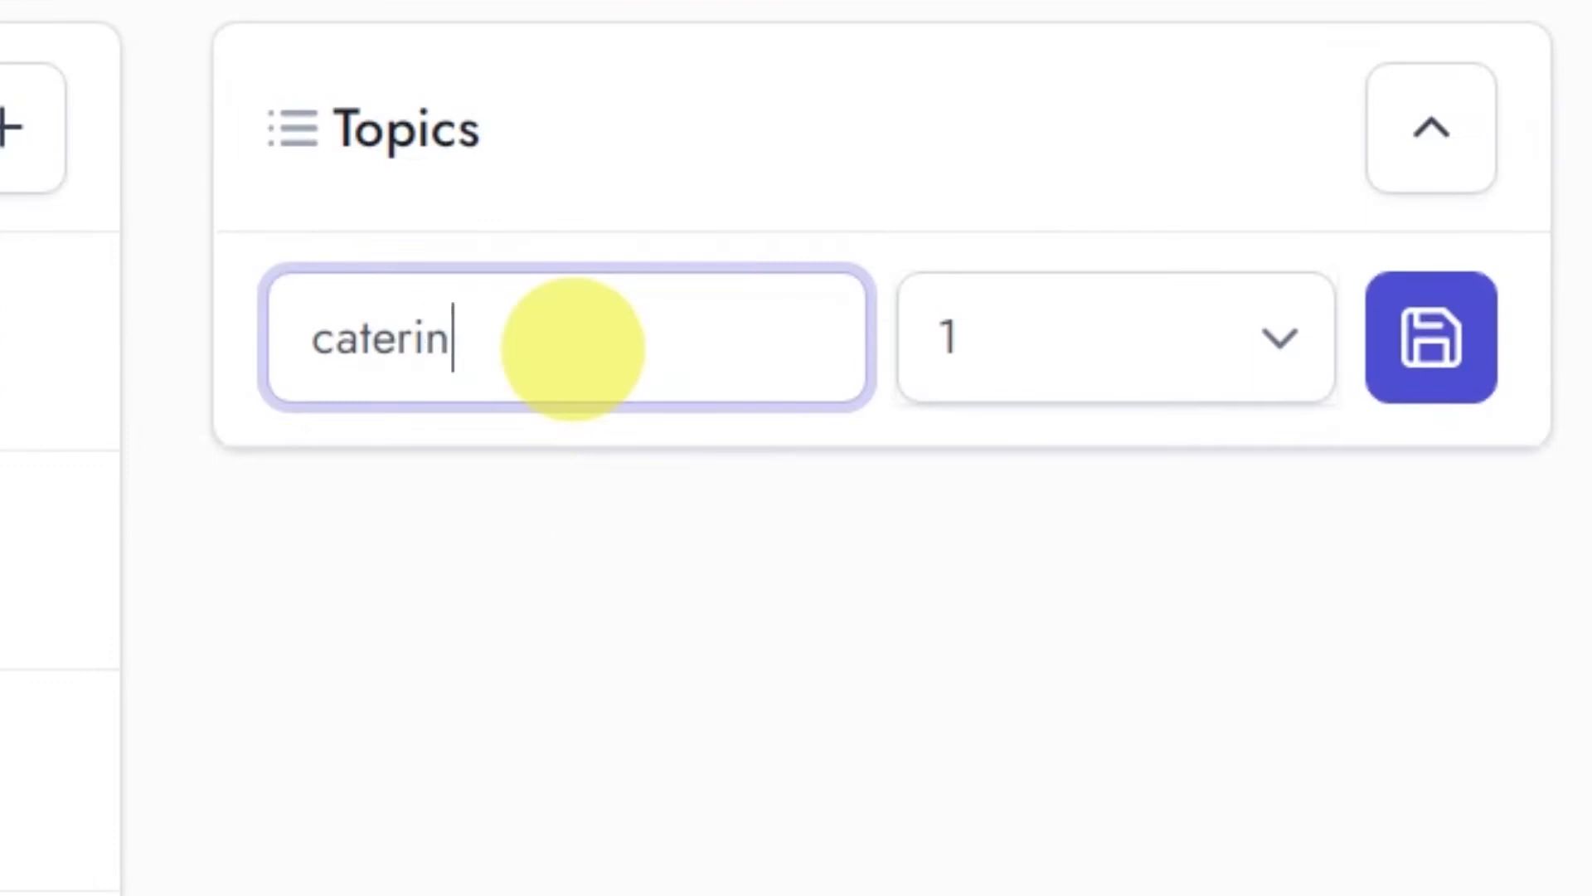
pyautogui.press('Return')
pyautogui.write('decoration')
pyautogui.press('Return')
pyautogui.write('show')
pyautogui.write('technical operations')
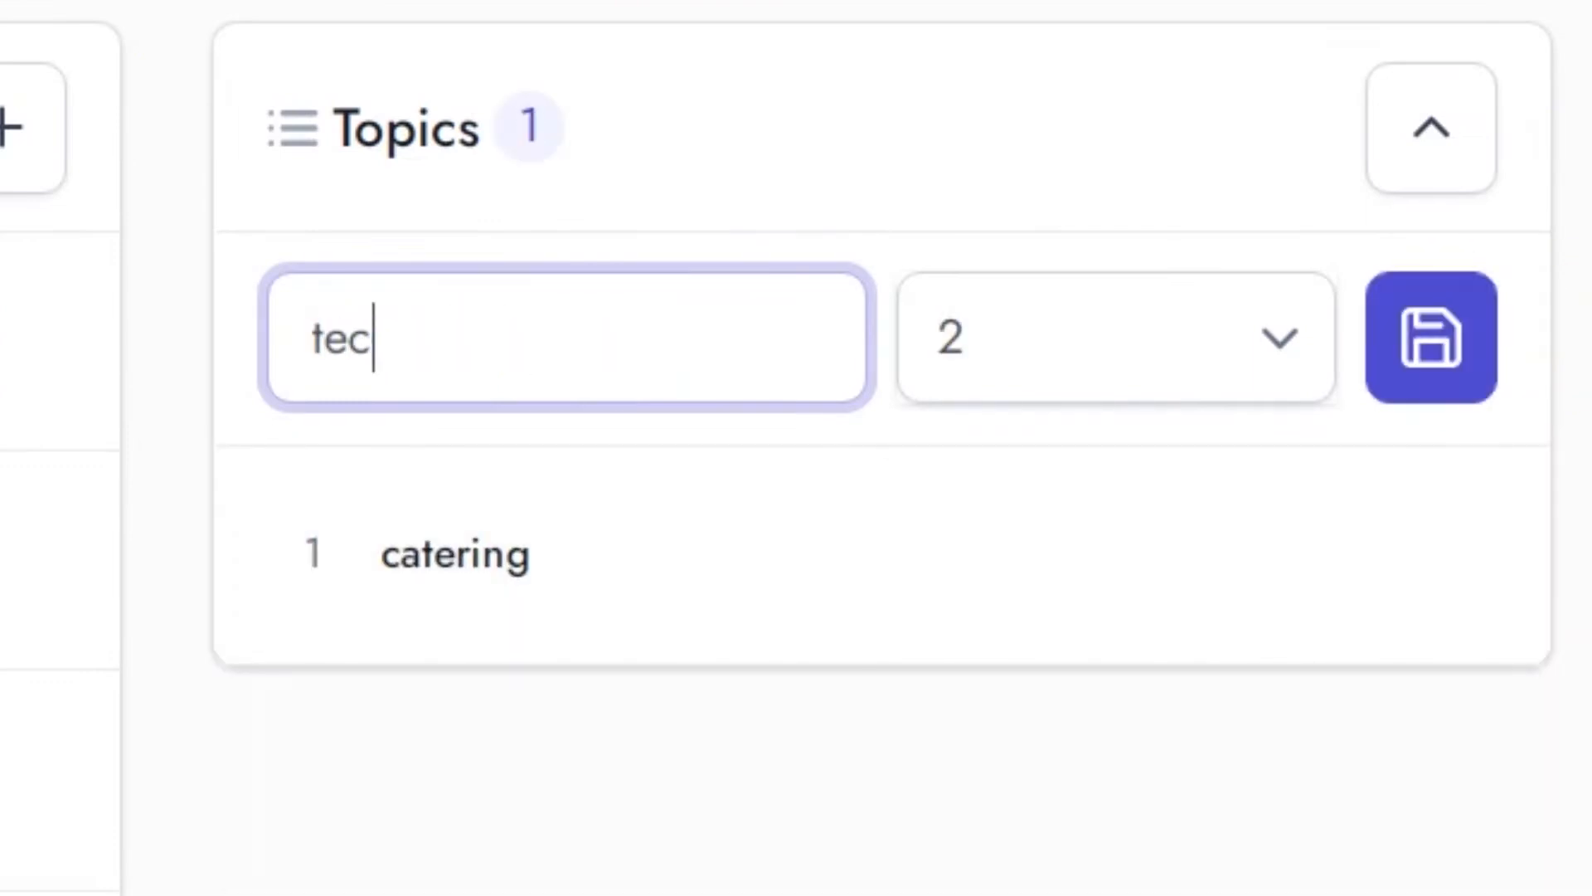
pyautogui.press('Return')
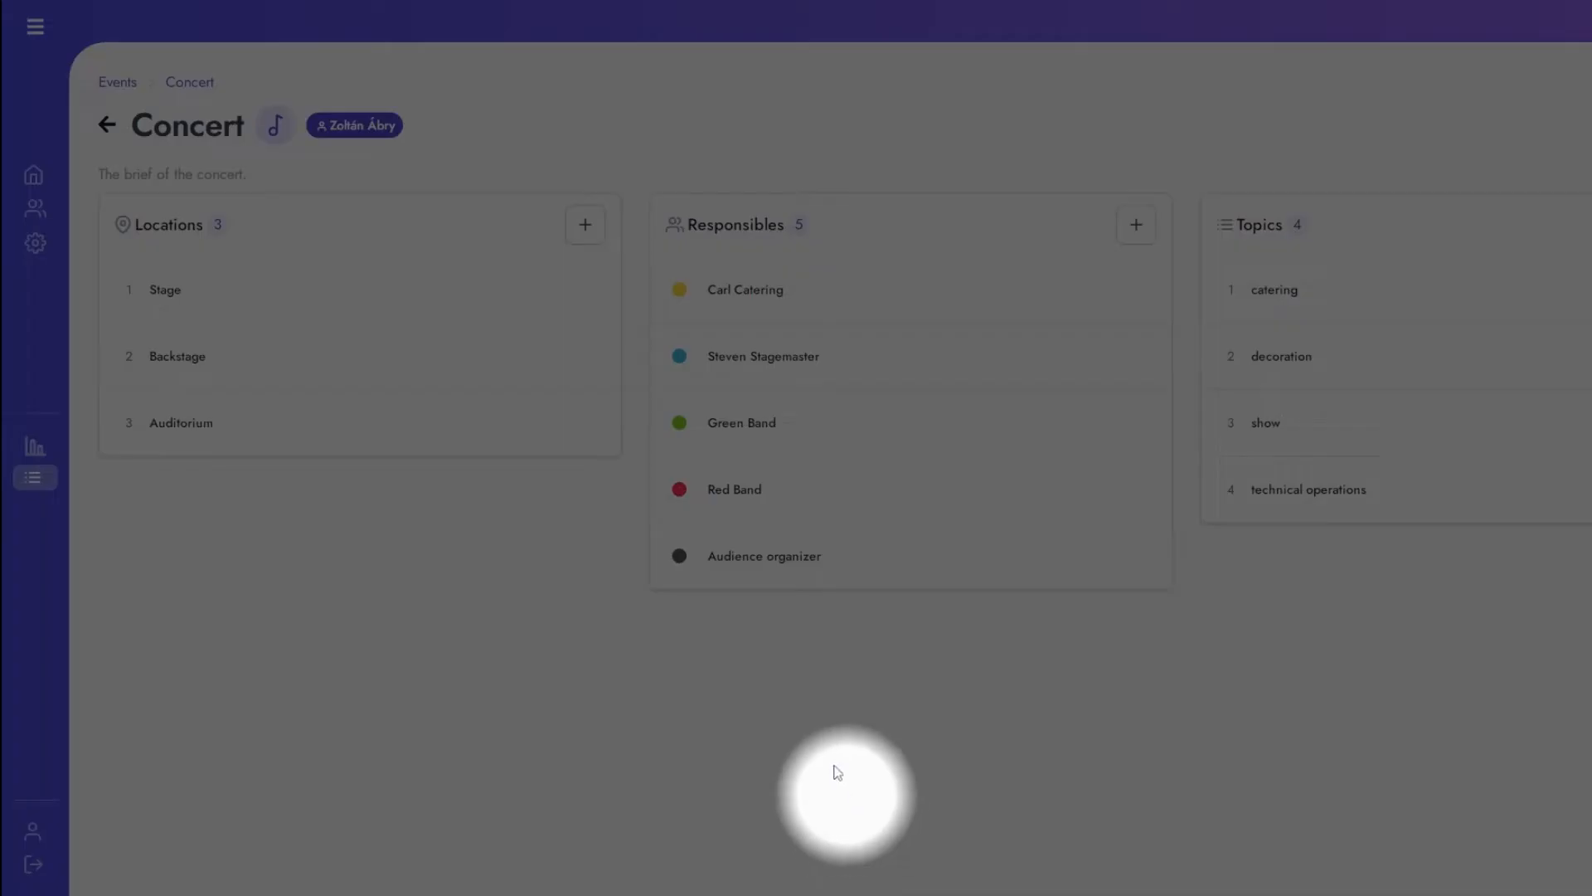
# Step: Return to the Concert's event flow and start a new item running from 10:45 to 11:00
pyautogui.click(35, 41)
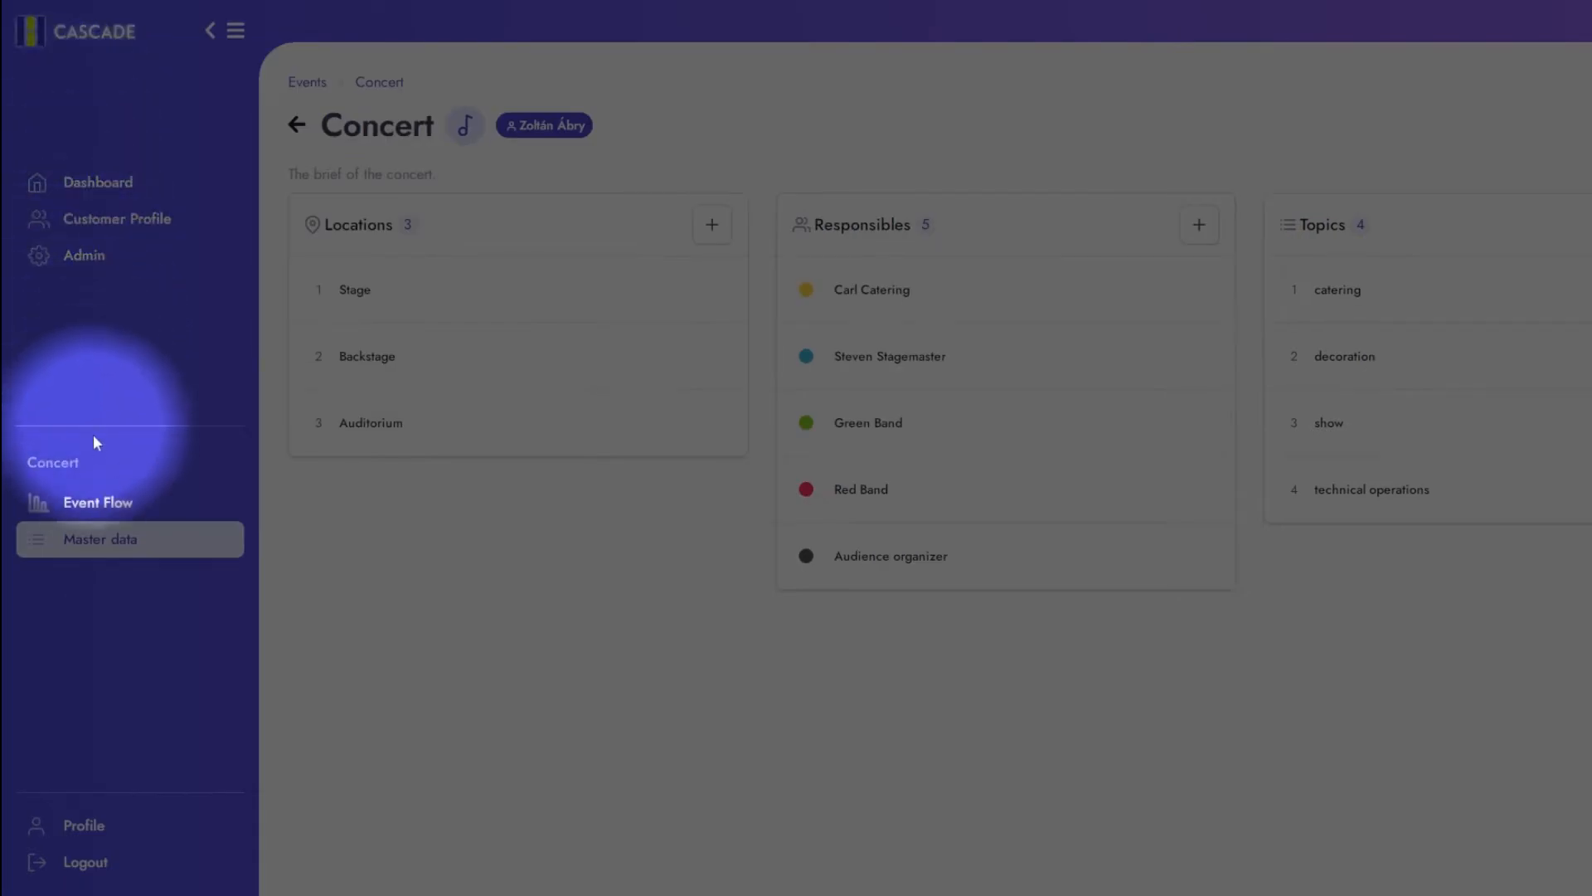
pyautogui.click(100, 502)
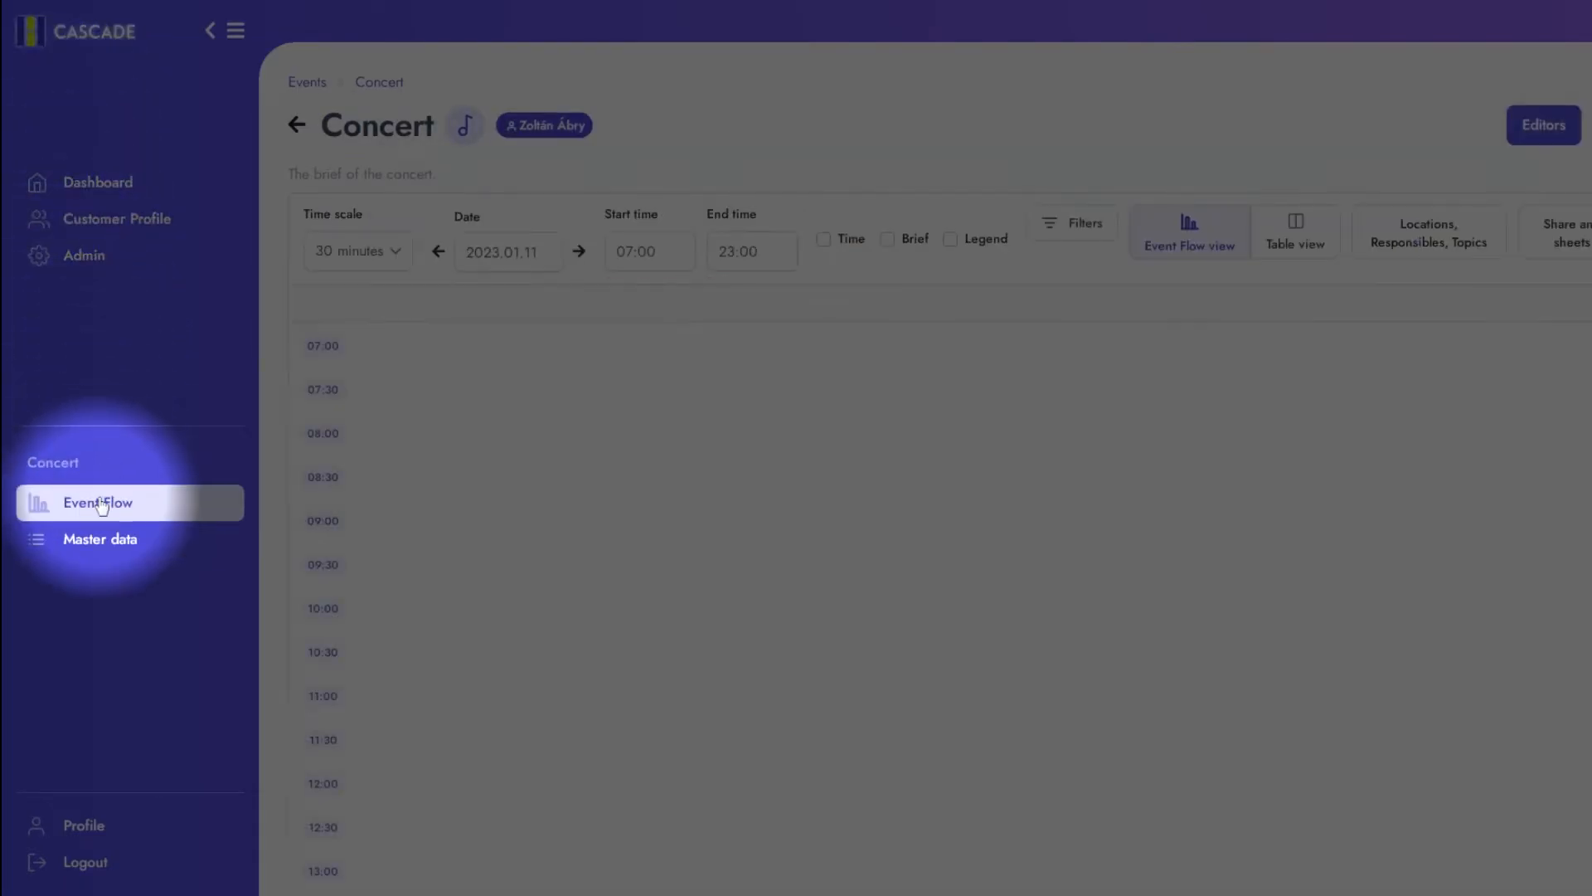
pyautogui.click(1482, 152)
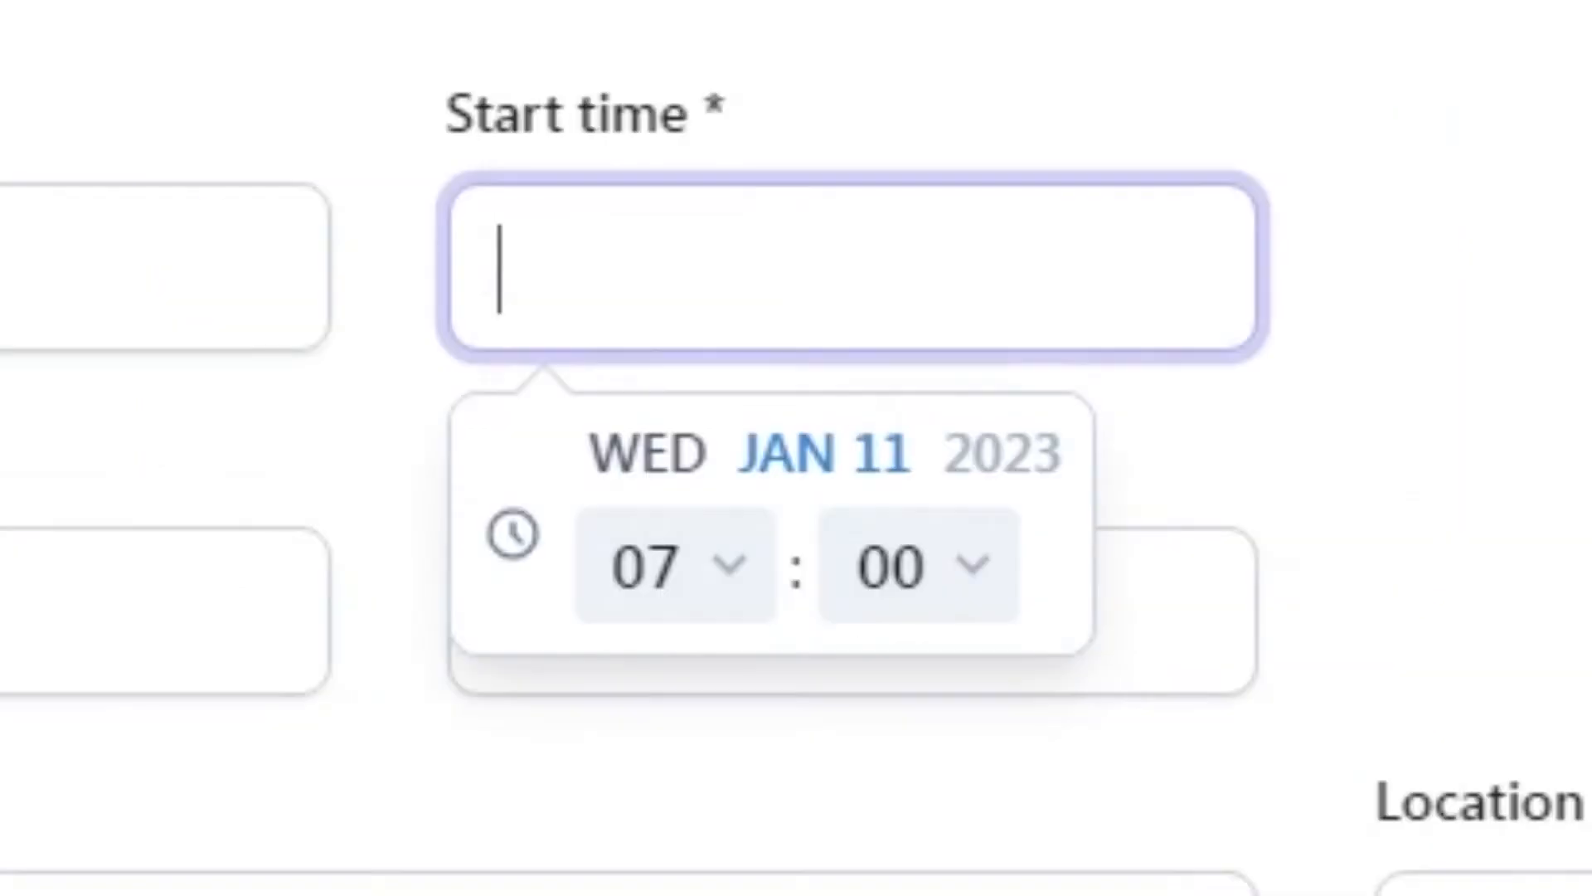
pyautogui.write('10:45')
pyautogui.write('11:')
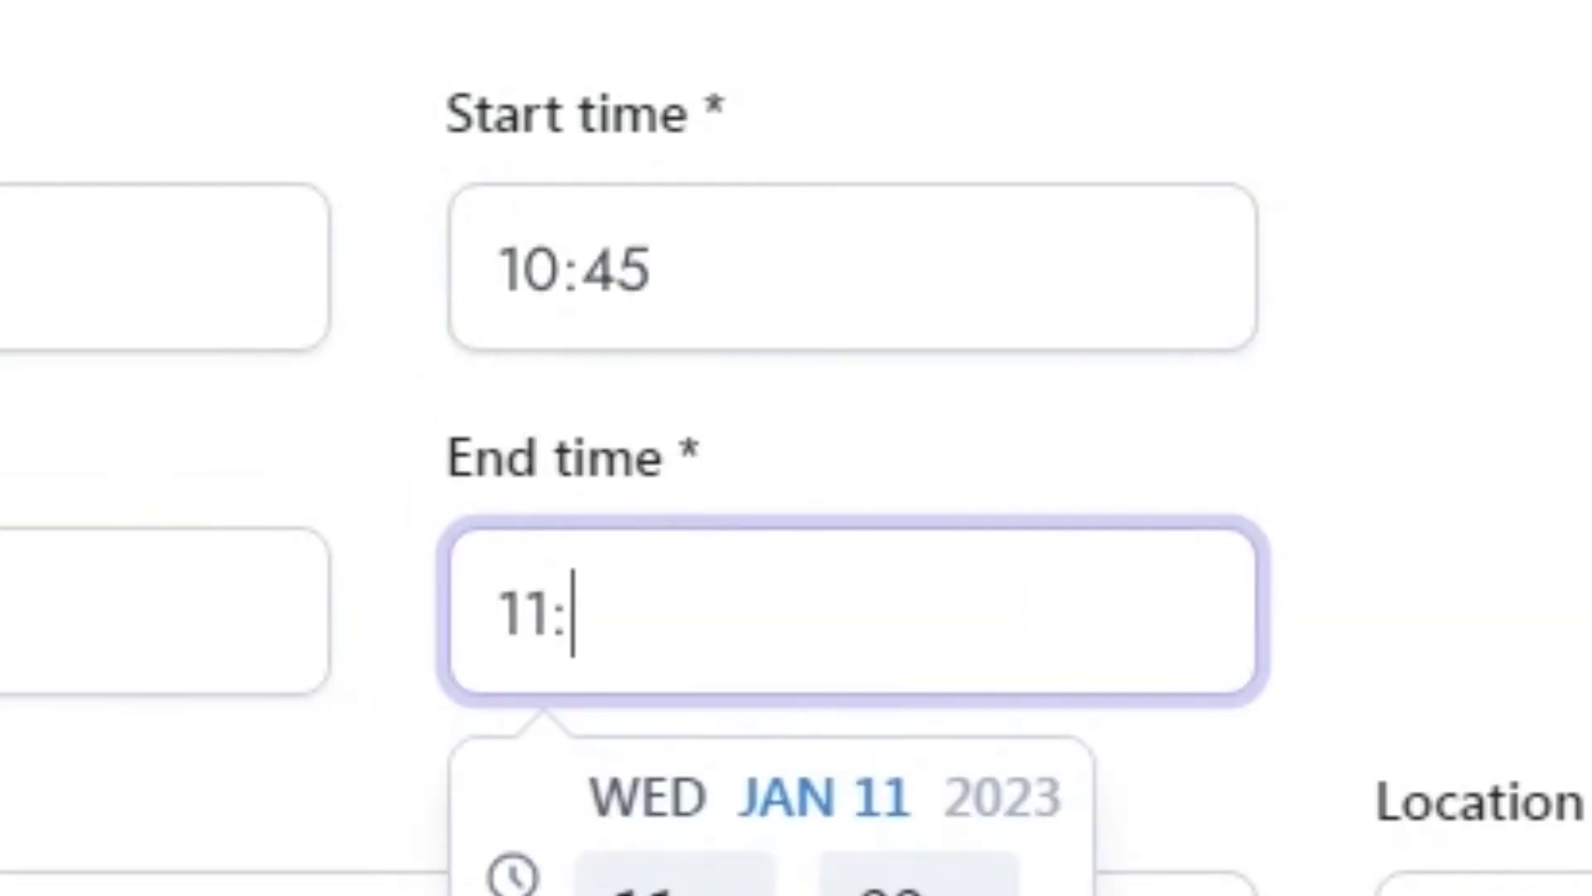
pyautogui.write('00')
# Step: Set the new item's brief to "stage arrives"
pyautogui.press('Tab')
pyautogui.write('s')
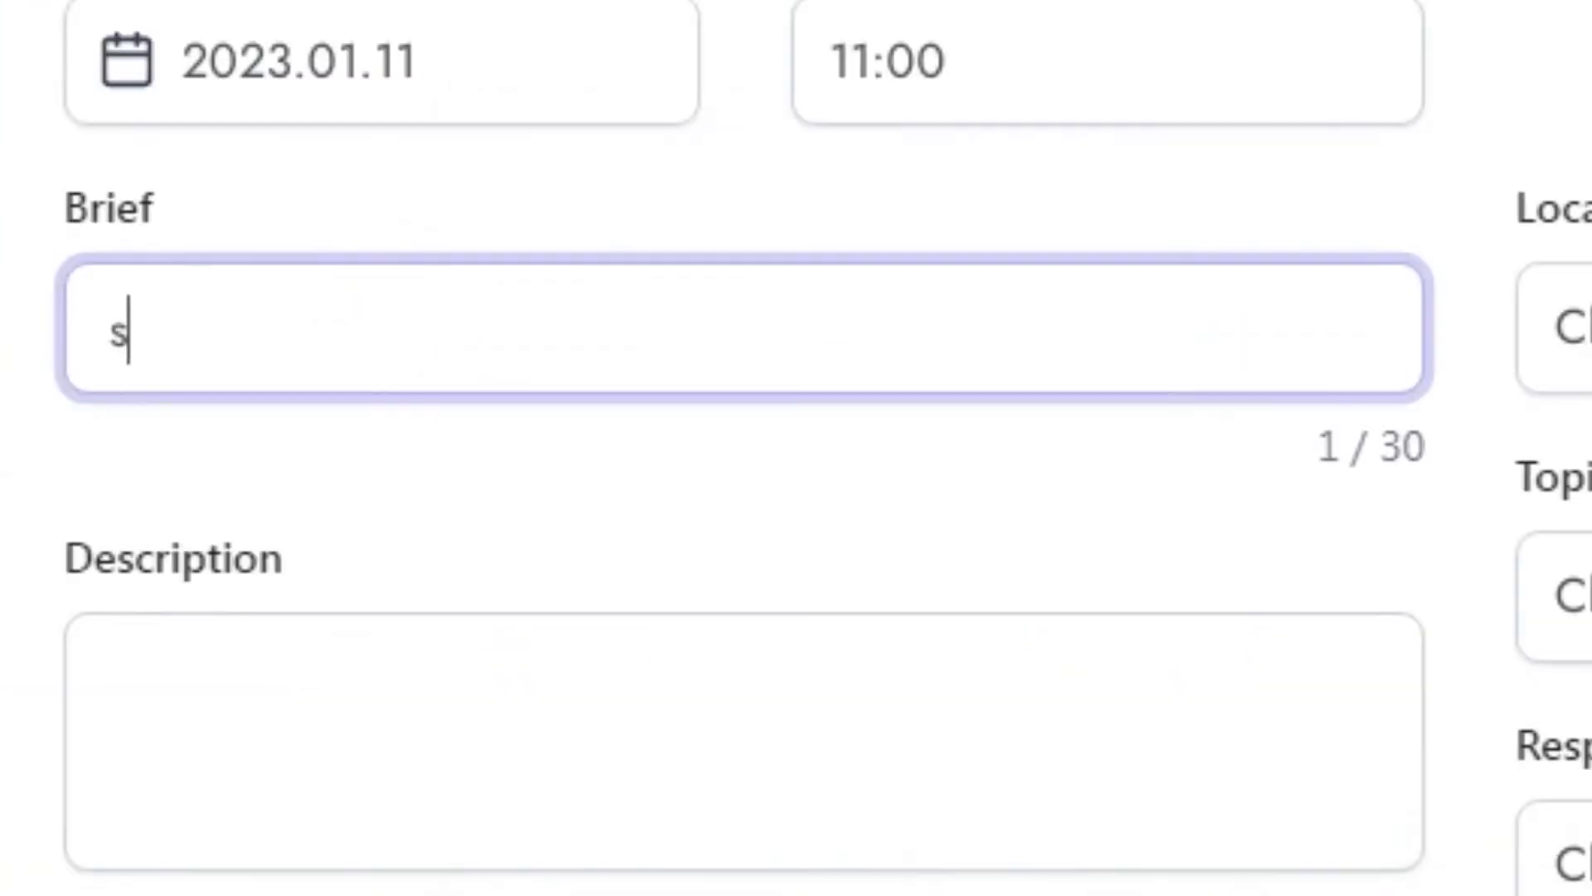
pyautogui.write('tage arrives')
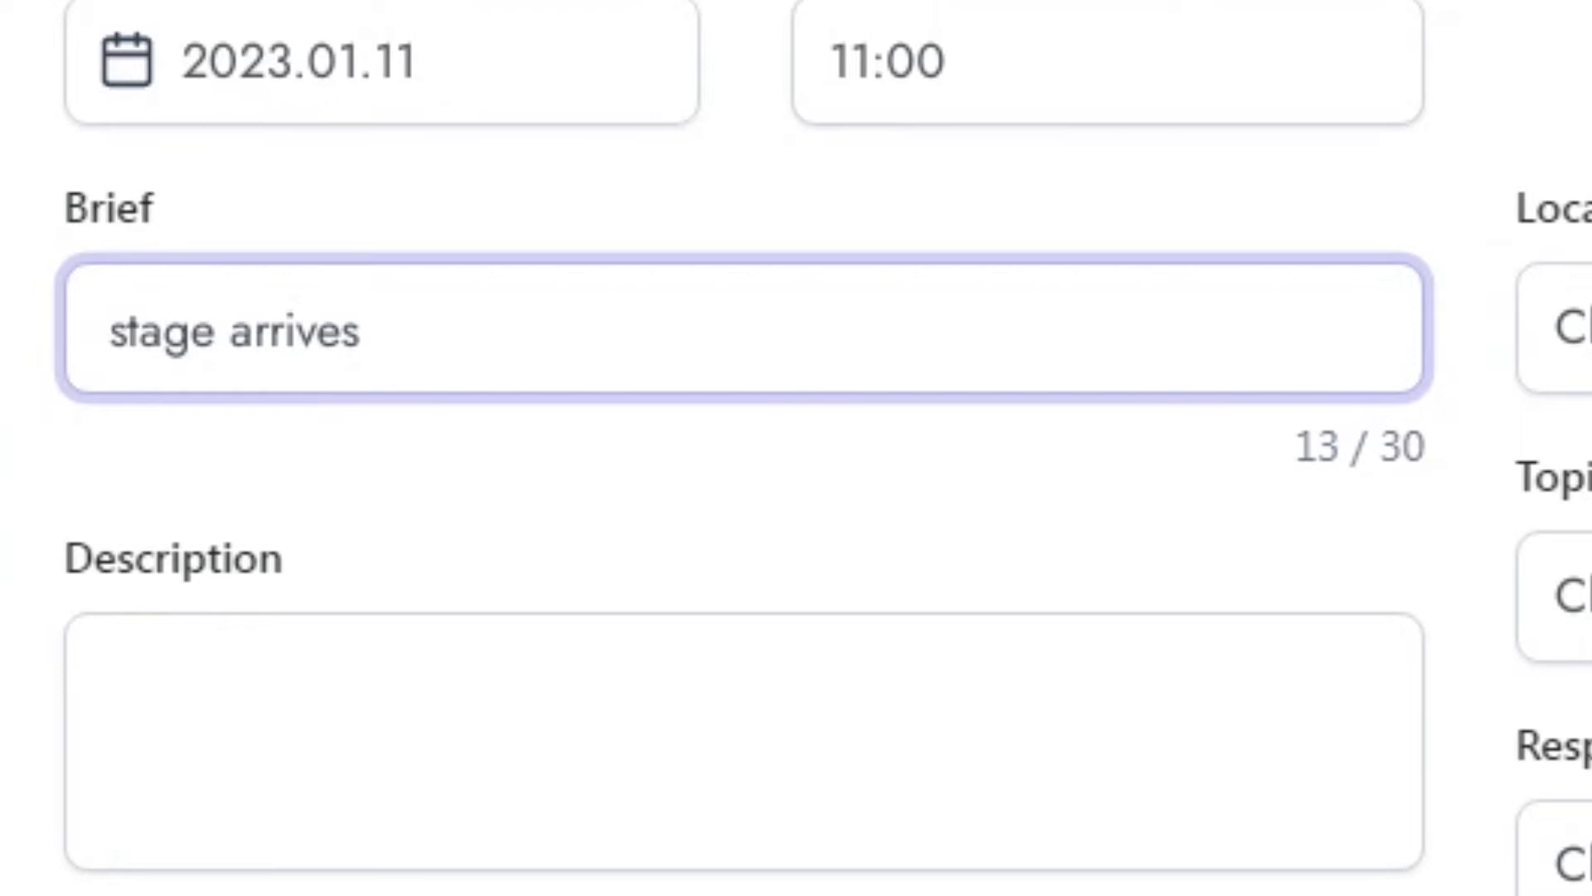
# Step: Enter the item's description as "The stage parts arrive with the truck, and unloading begins."
pyautogui.press('Tab')
pyautogui.write('The stage part')
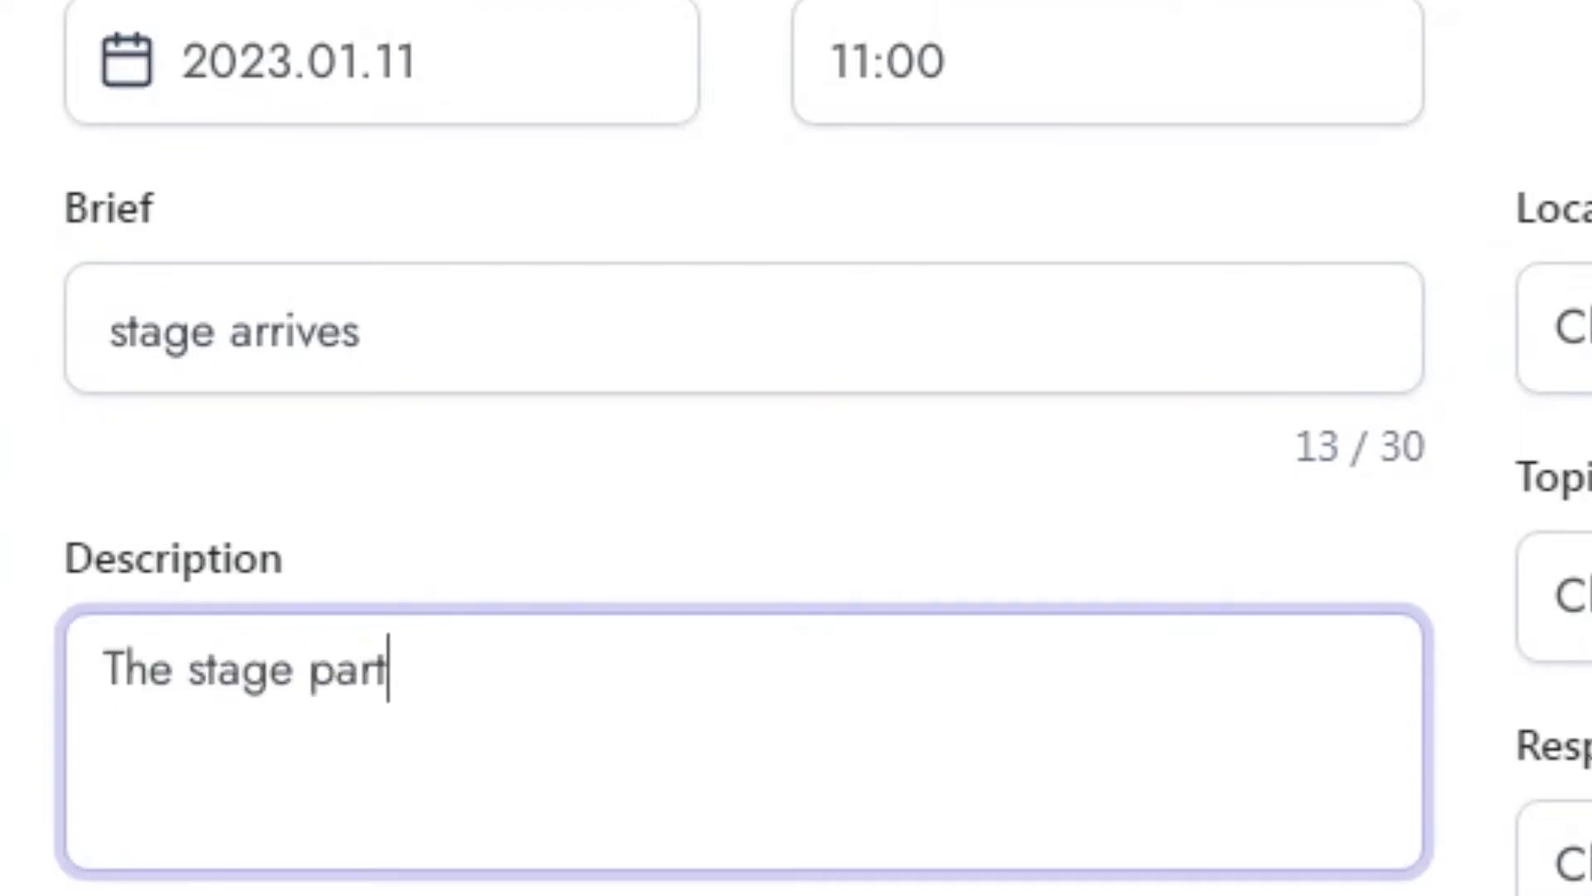
pyautogui.write('s arrive with the truck, and unloading begins. Z')
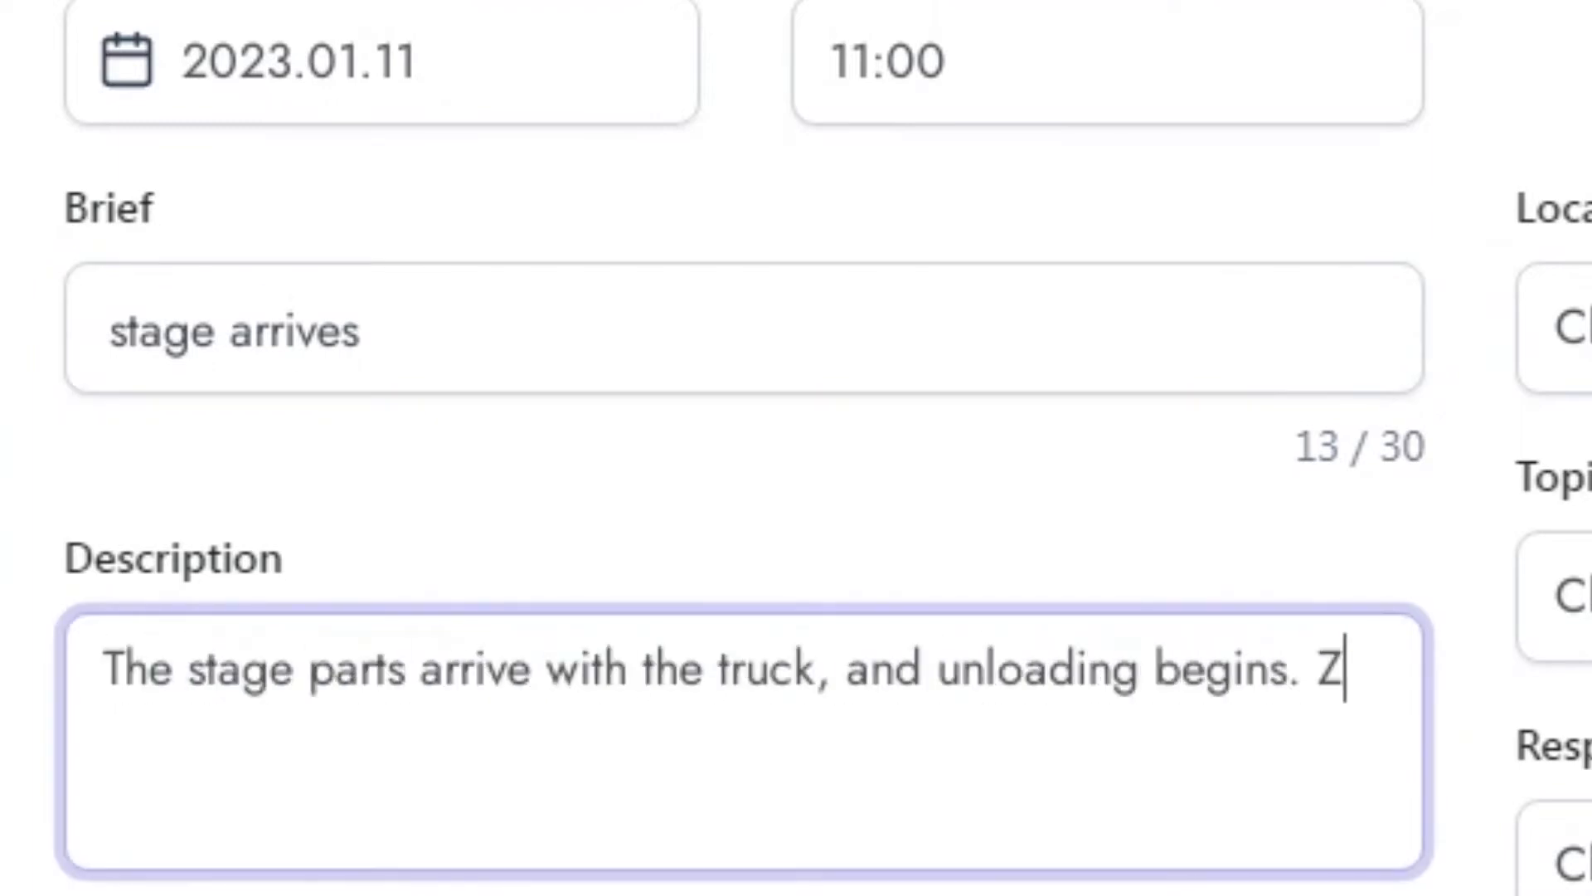
pyautogui.press('BackSpace')
# Step: Add "The truck leaves immidiately after unloading. The truck driver's cell phone:" and the driver's phone number to the description
pyautogui.press('Return')
pyautogui.write('The truck leaves immi')
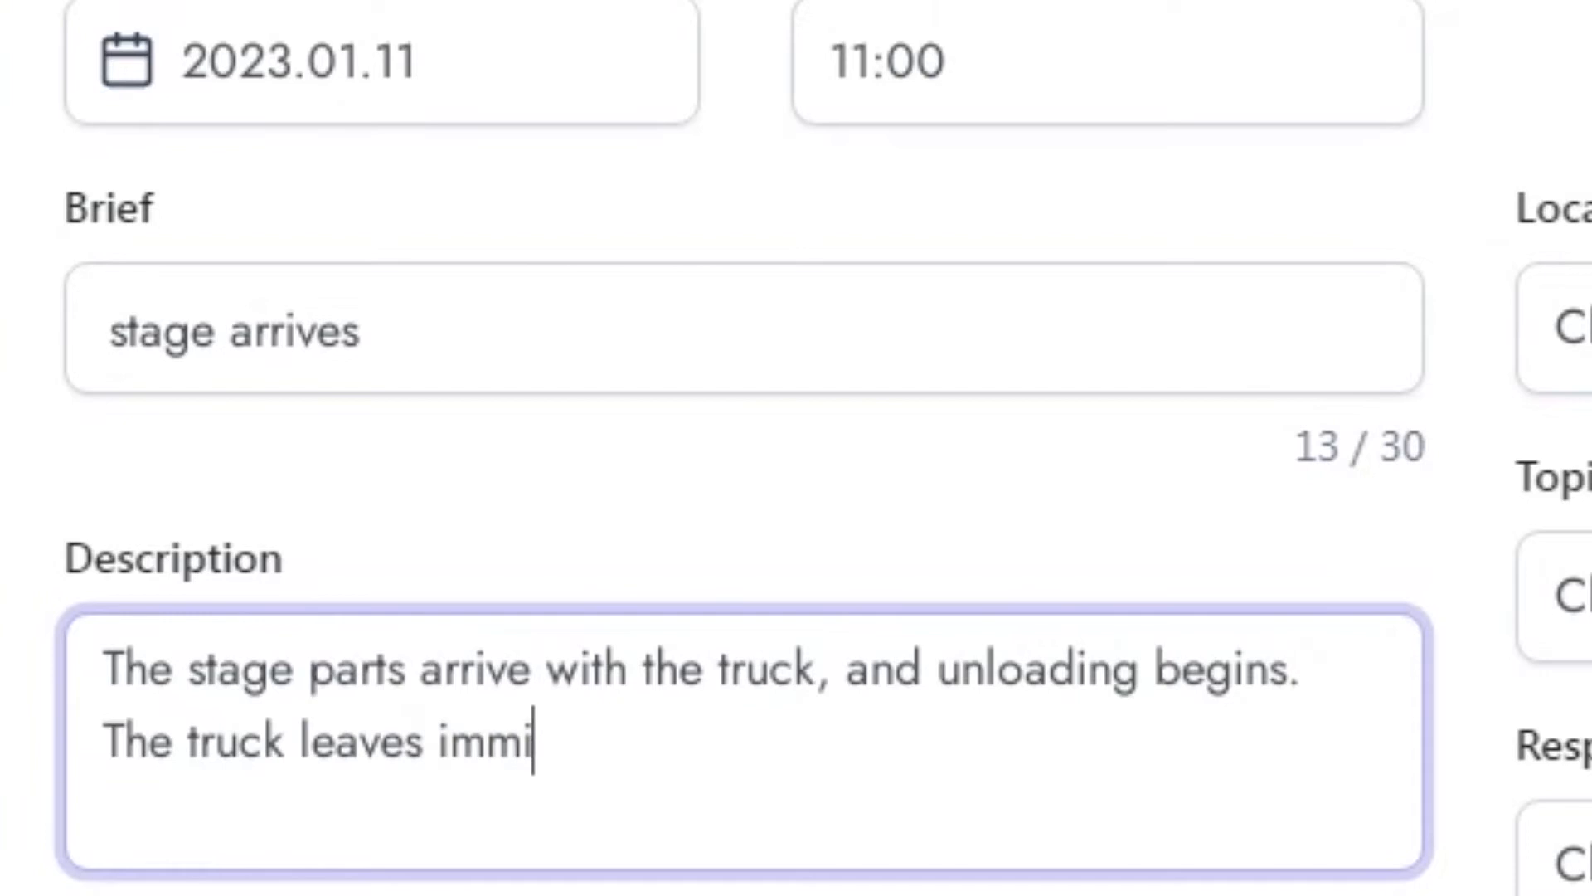
pyautogui.write('diately after unloading. ')
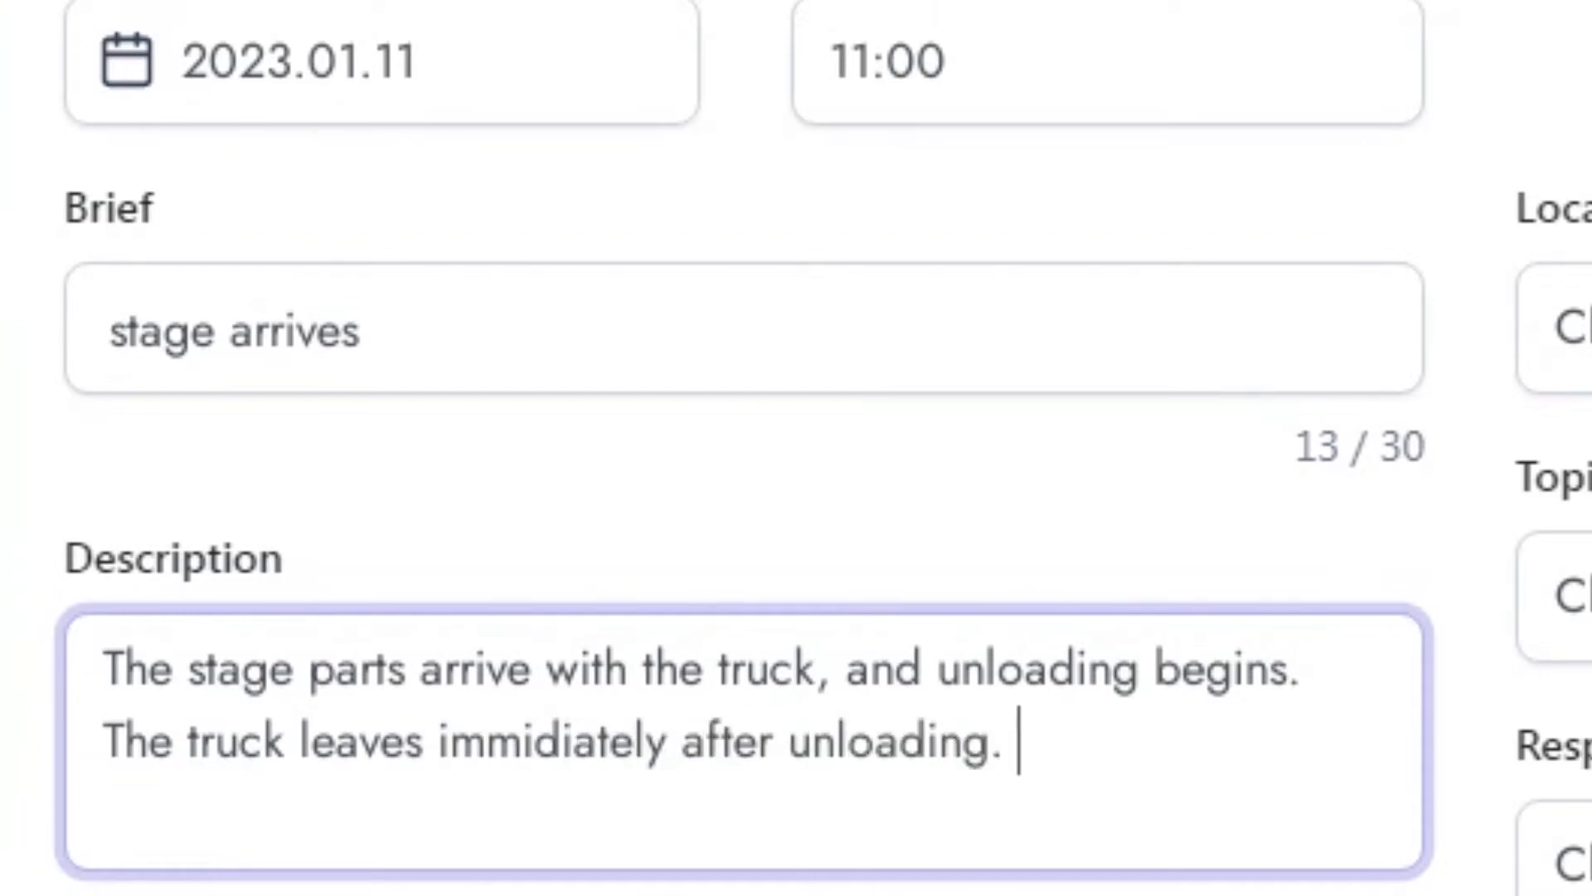
pyautogui.write("The truck driver's cell phone: ")
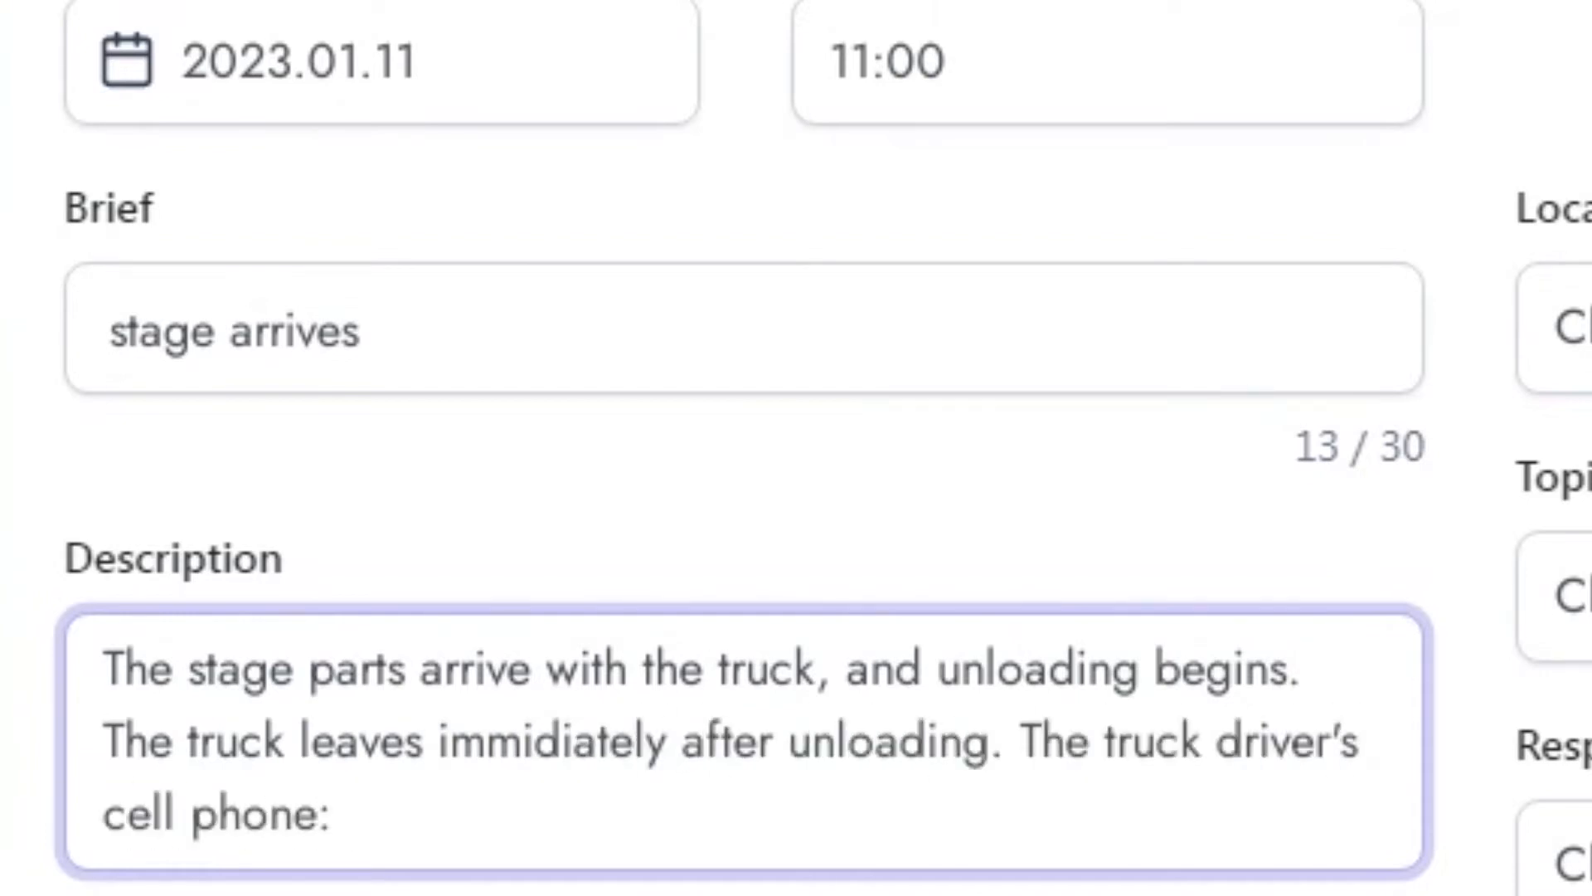
pyautogui.write('+55 555 4567')
# Step: Set the item's location to Stage, its responsible to the stagemaster and its topic to technical operations
pyautogui.press('Tab')
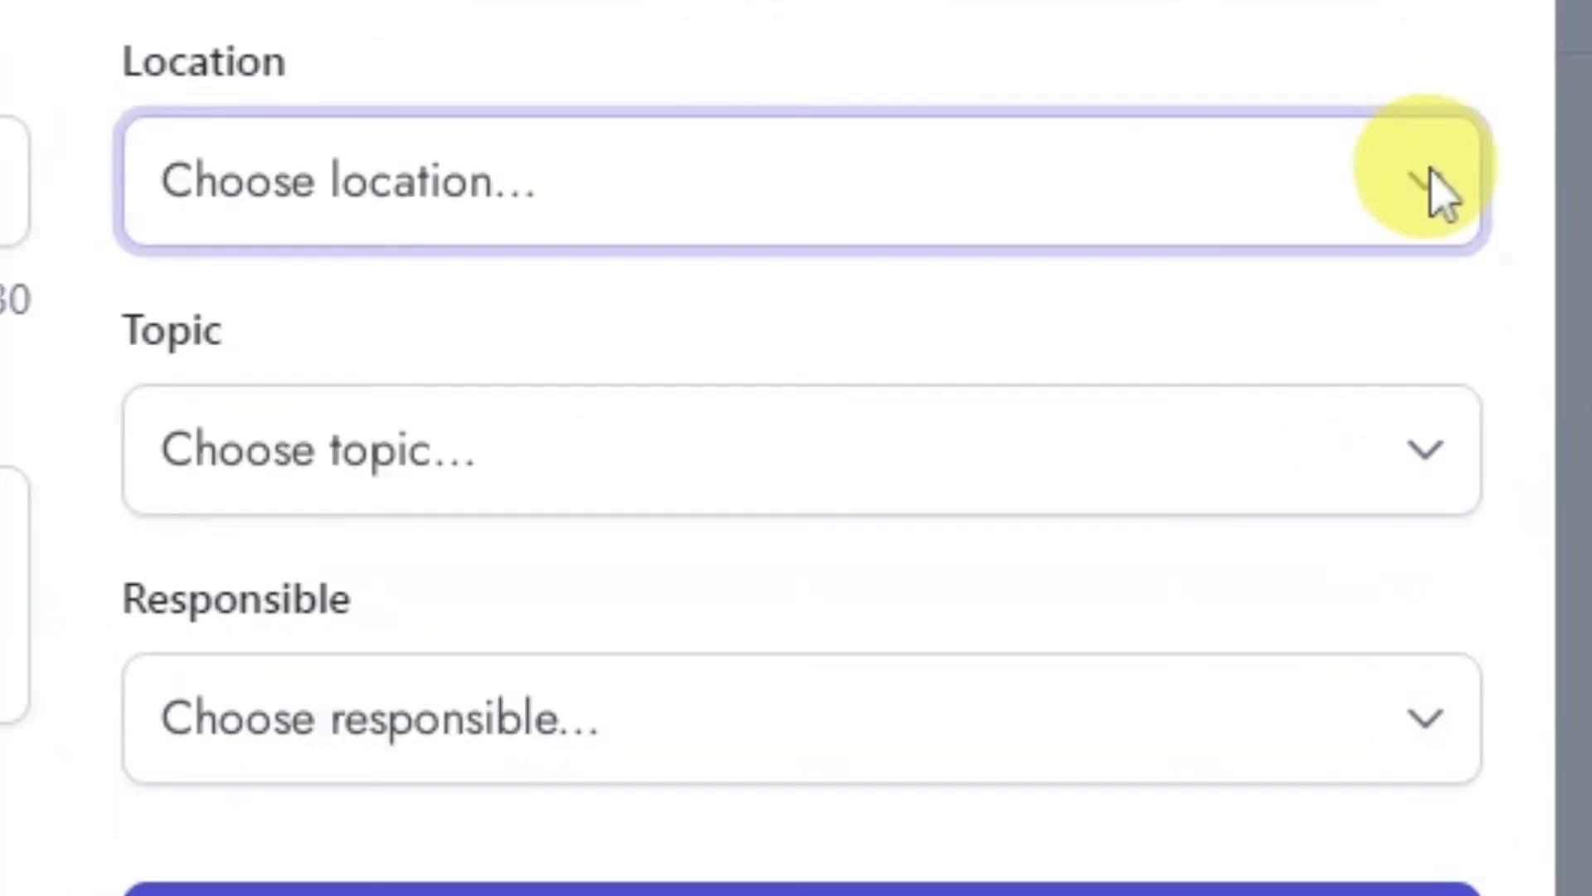
pyautogui.click(997, 348)
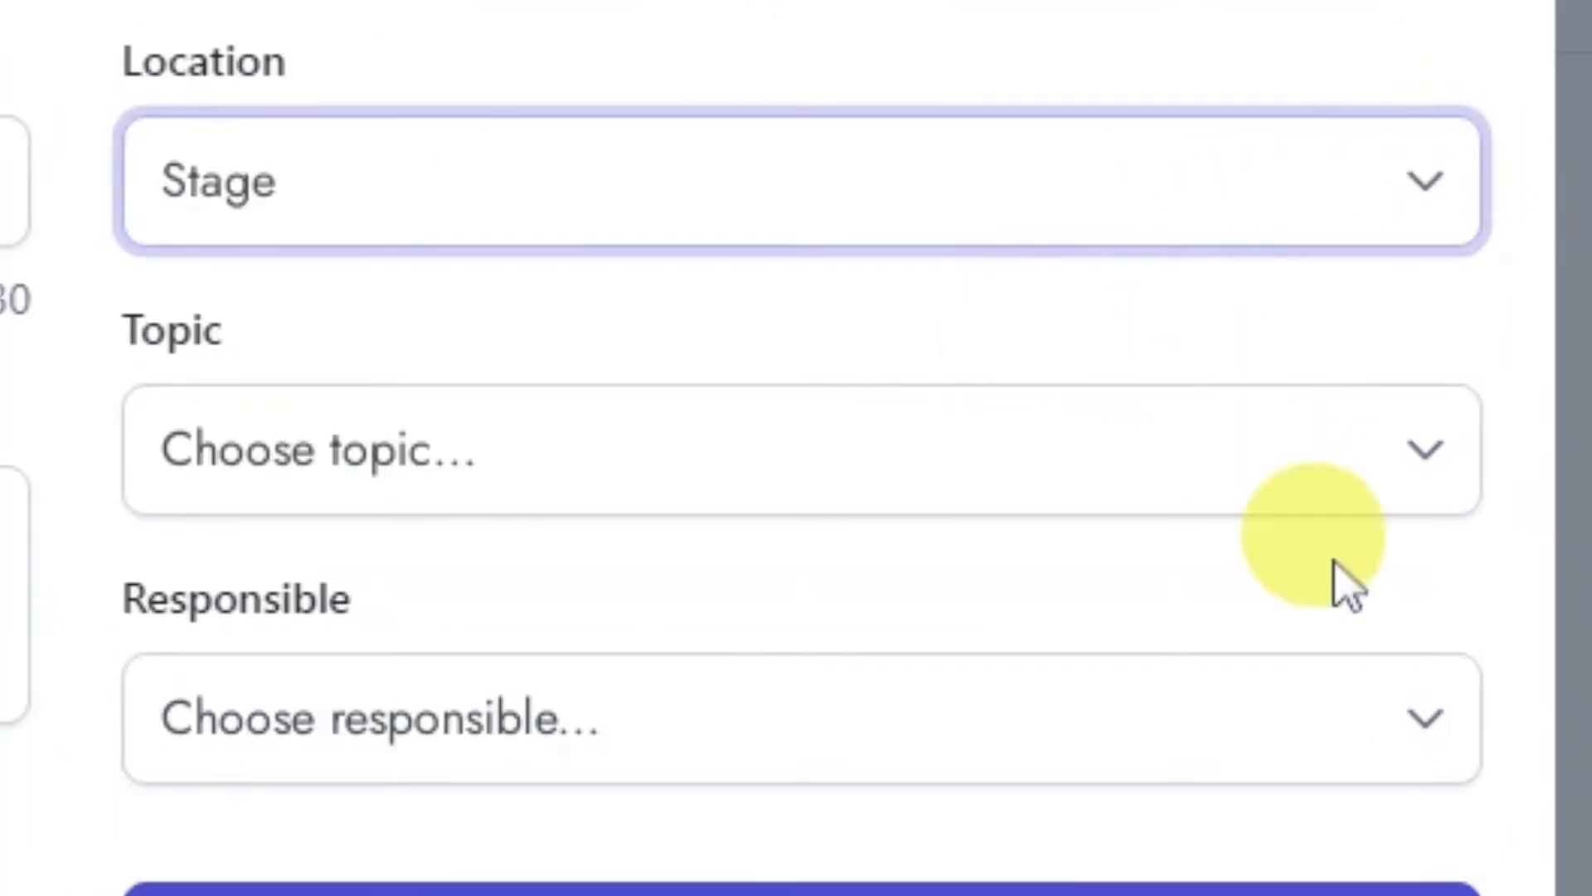
pyautogui.click(1410, 737)
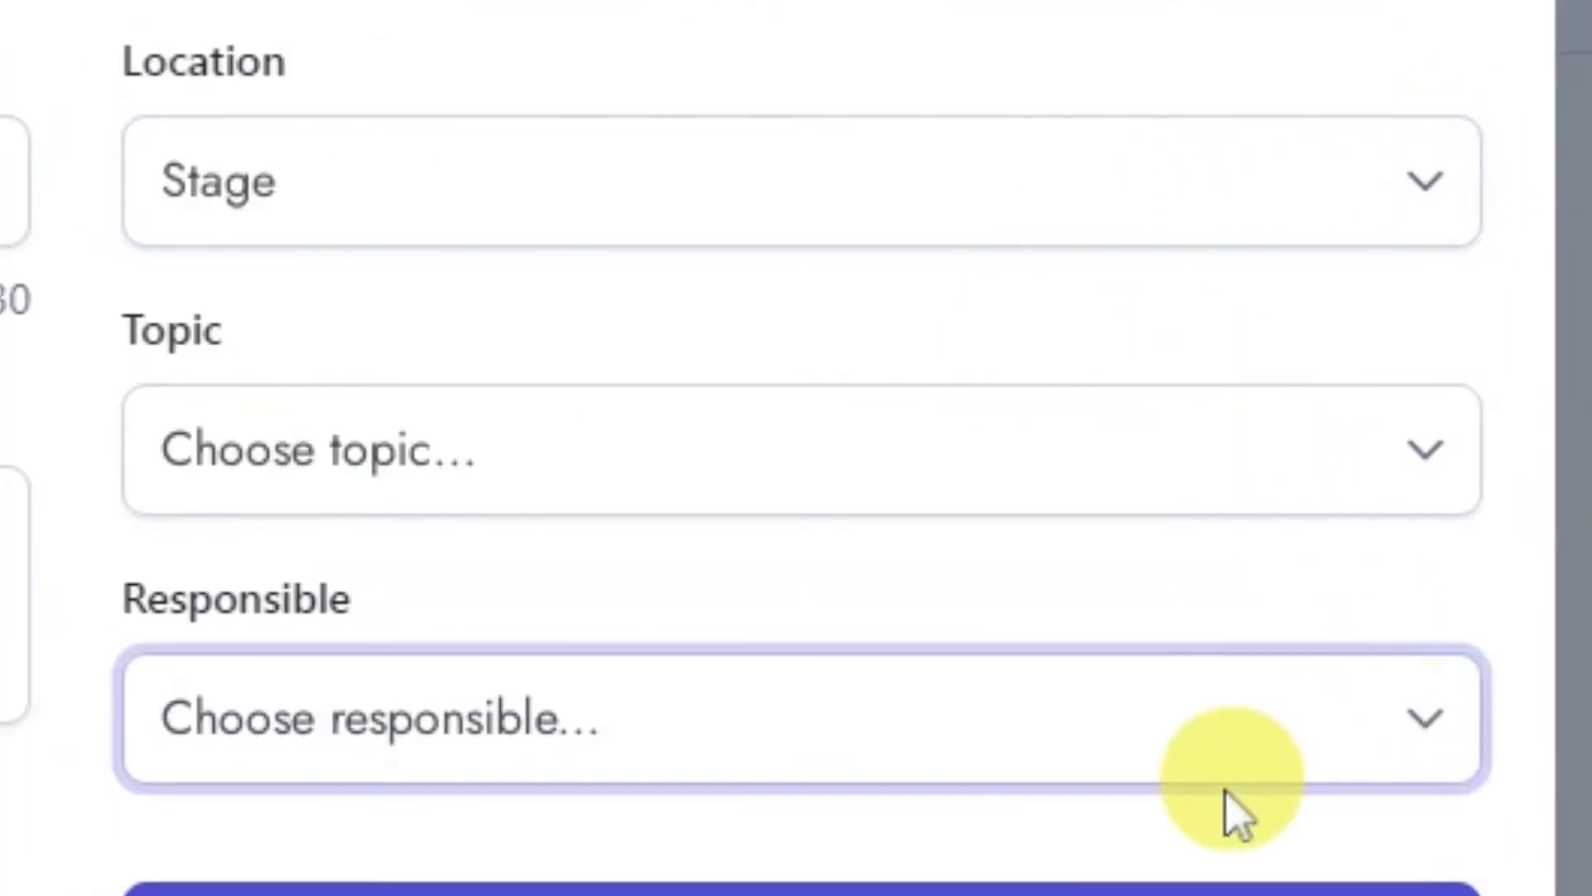
pyautogui.click(1236, 817)
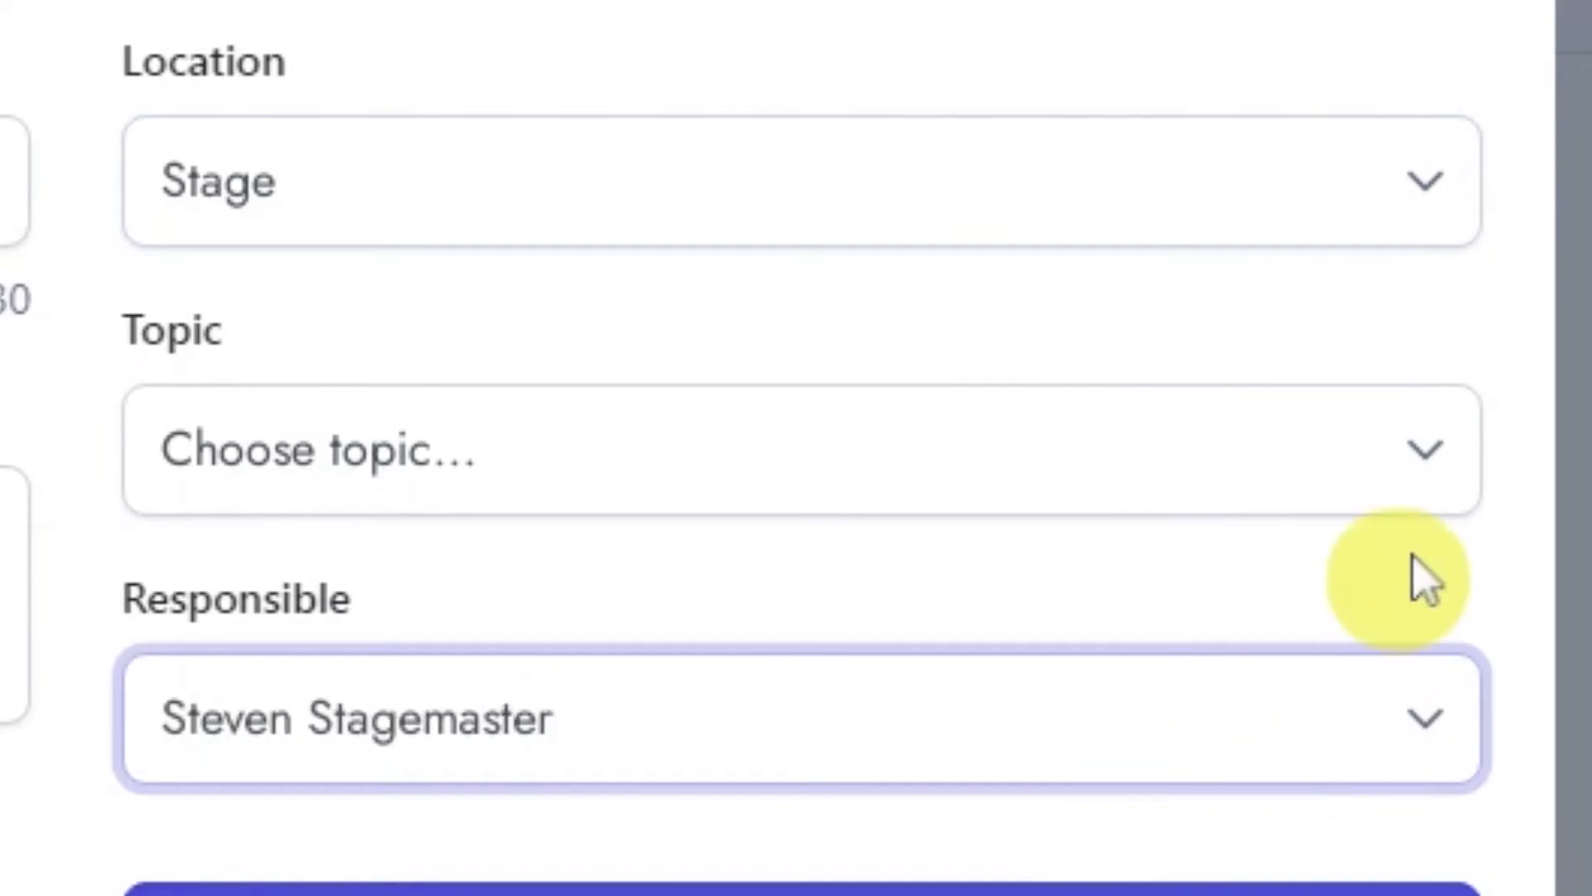
pyautogui.click(1418, 486)
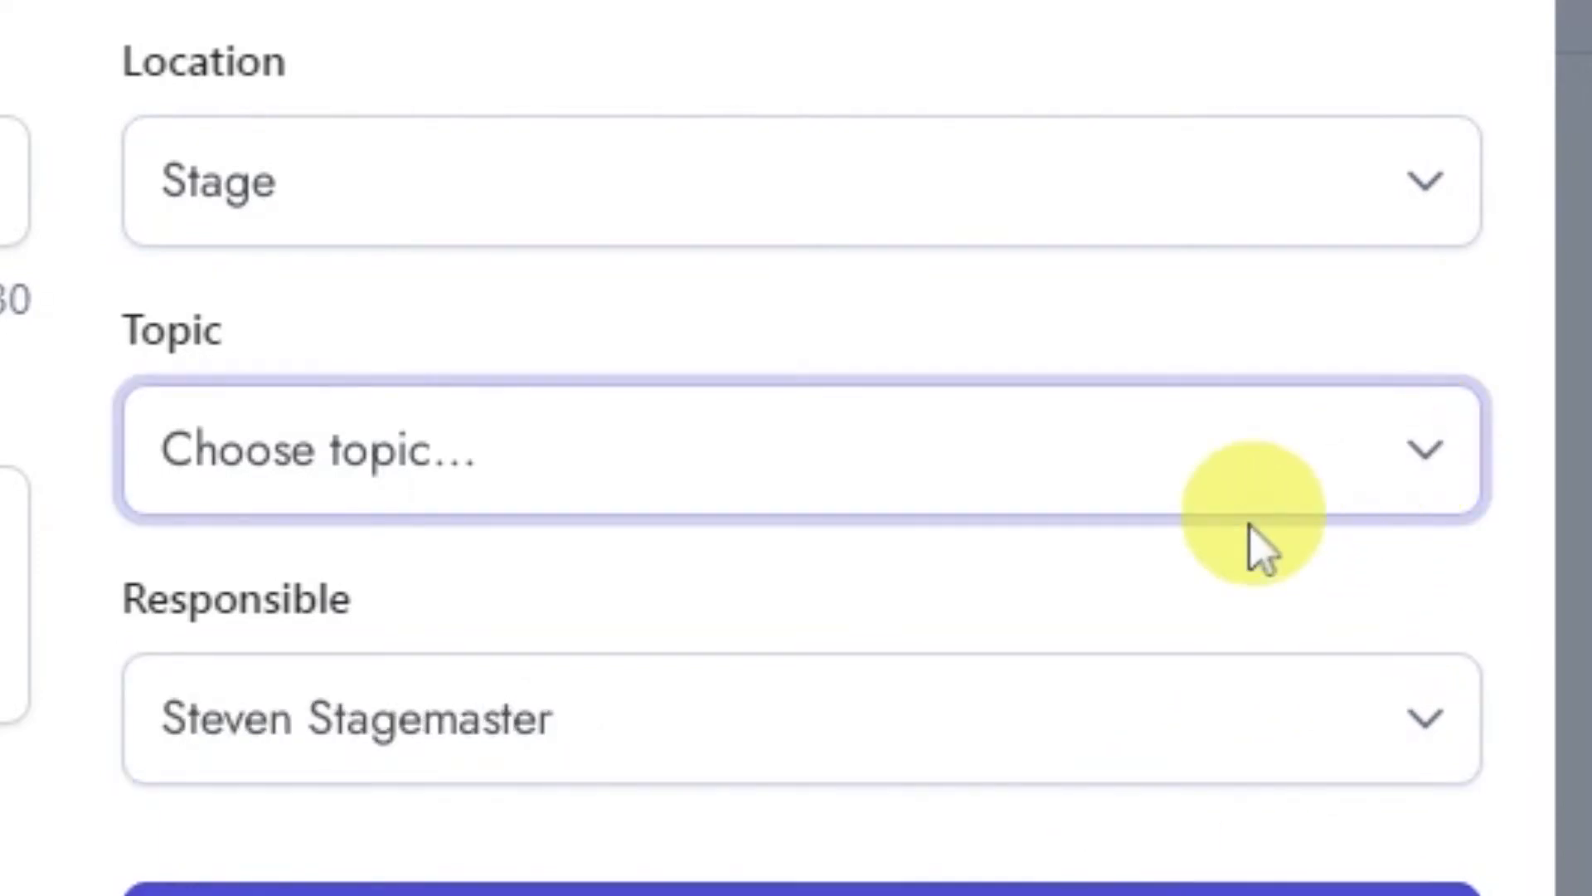
pyautogui.click(813, 834)
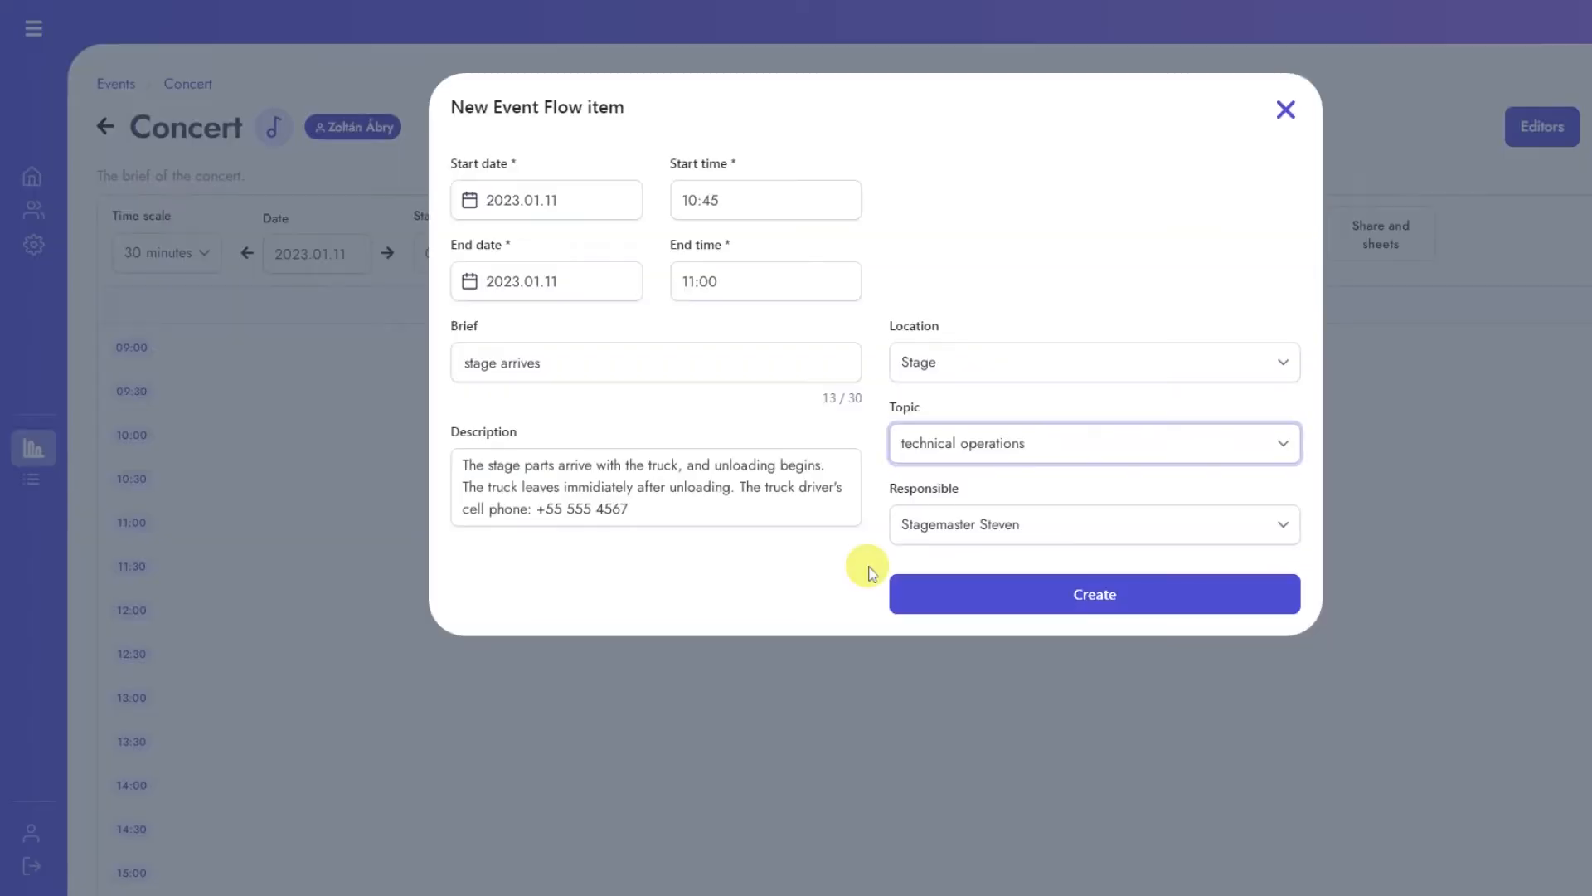
# Step: Create the stage arrives item and select its block in the event flow
pyautogui.click(1082, 603)
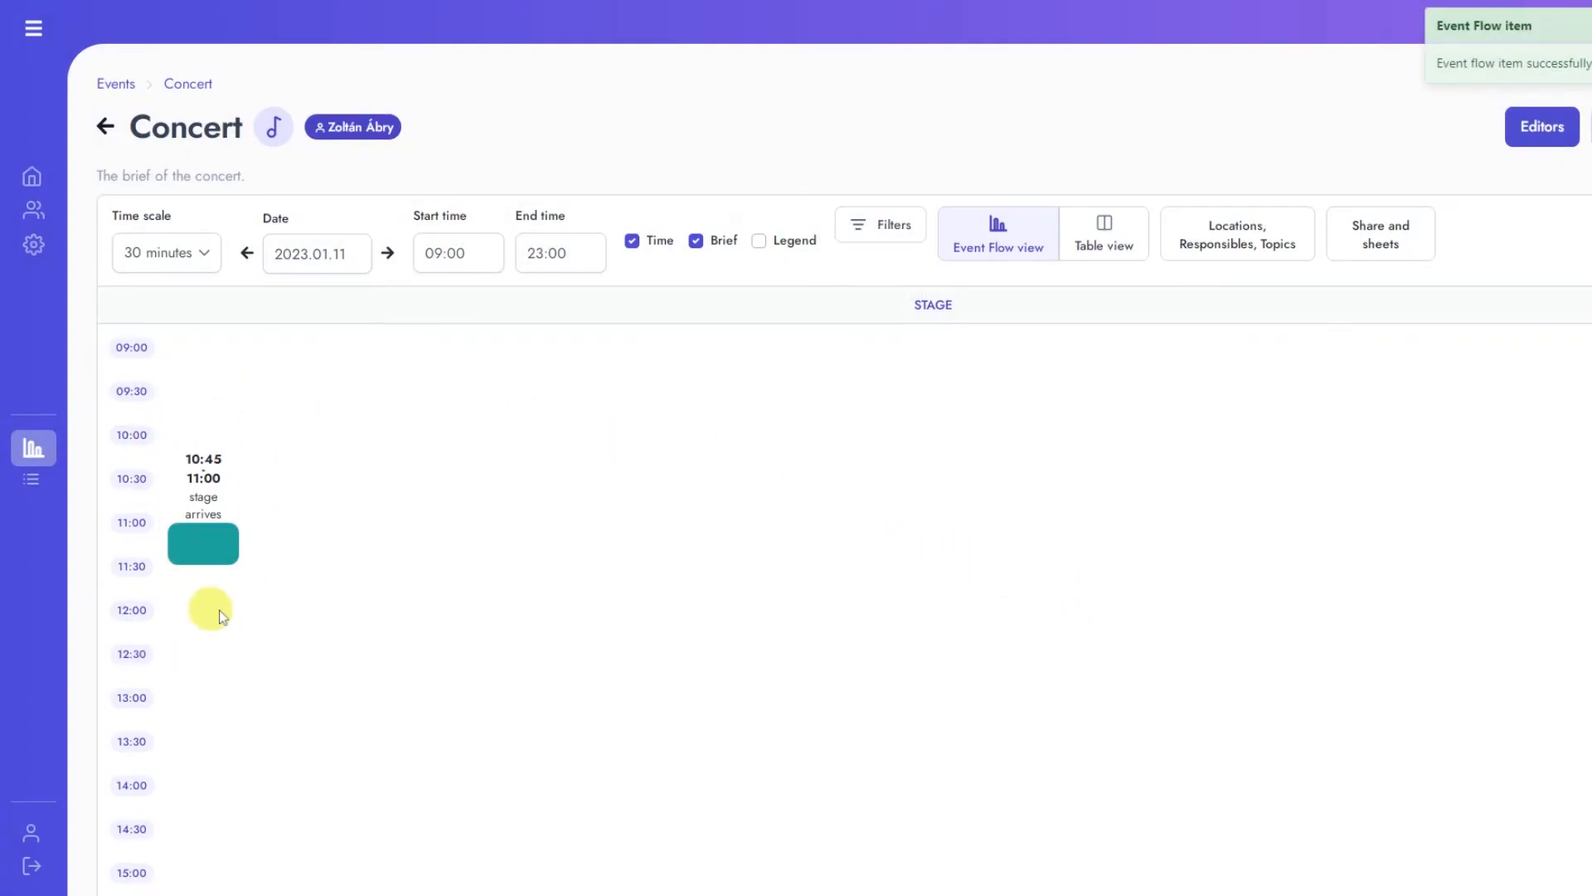
pyautogui.click(209, 536)
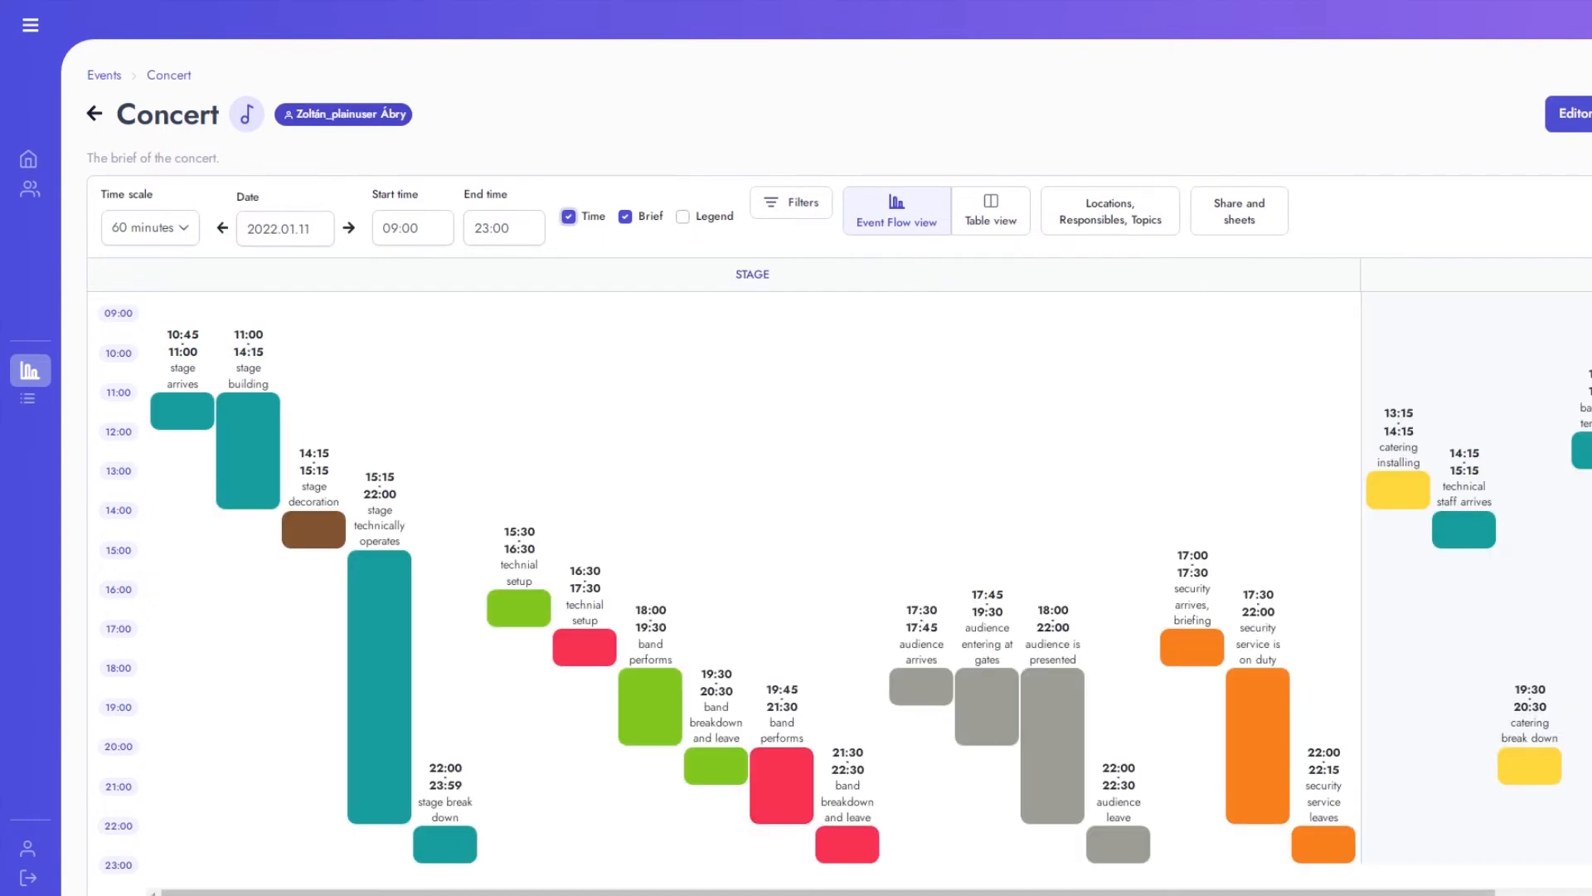
# Step: Show the time, brief and legend in the concert's event flow
pyautogui.click(589, 216)
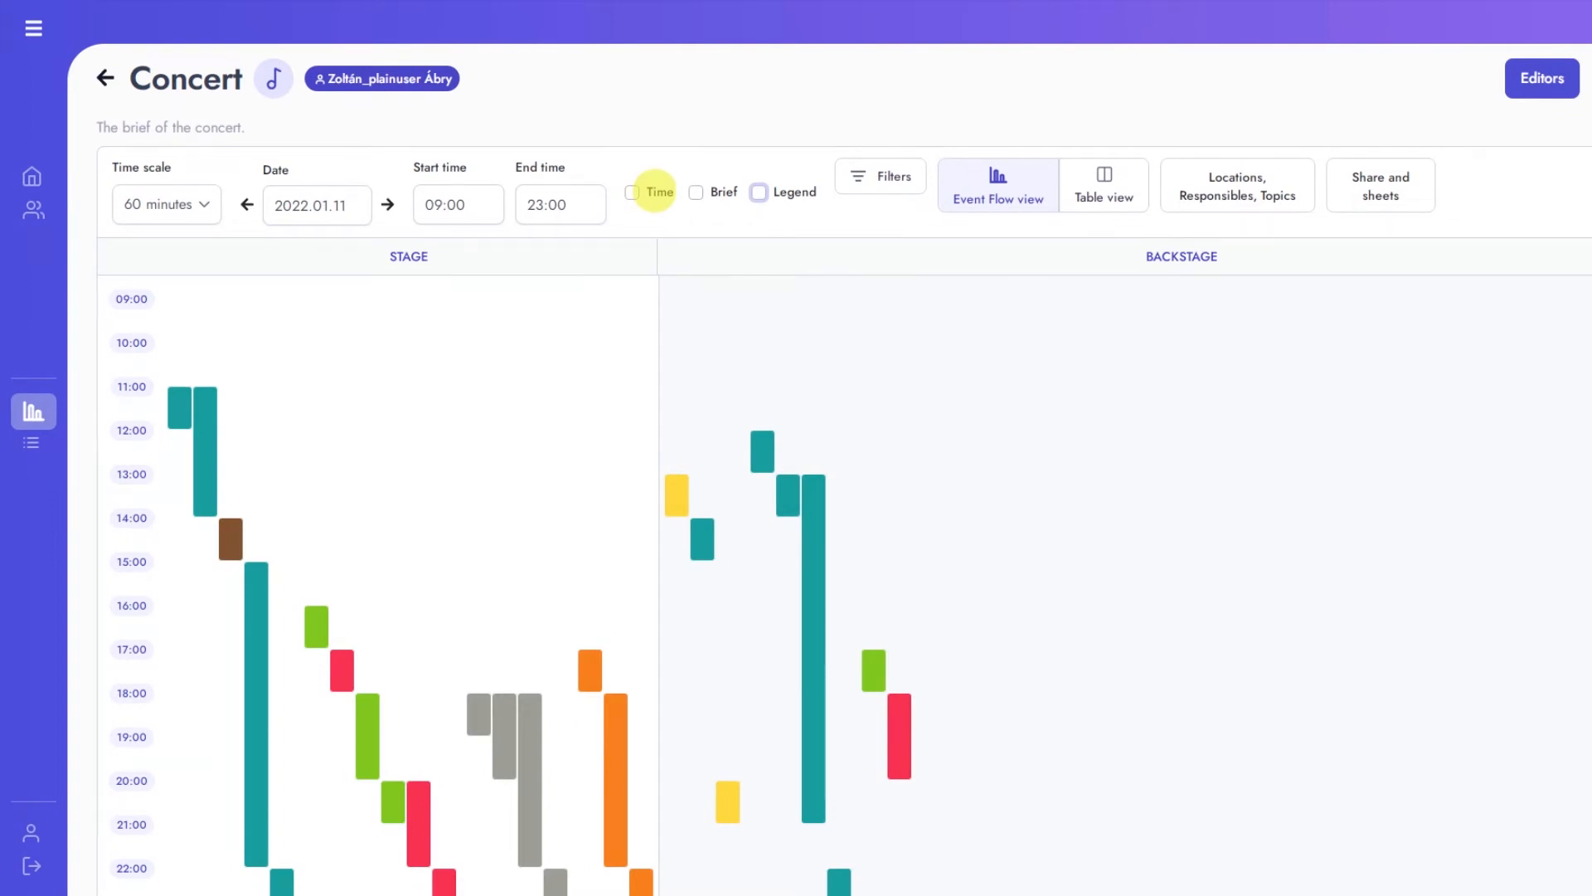
pyautogui.click(701, 192)
pyautogui.click(759, 192)
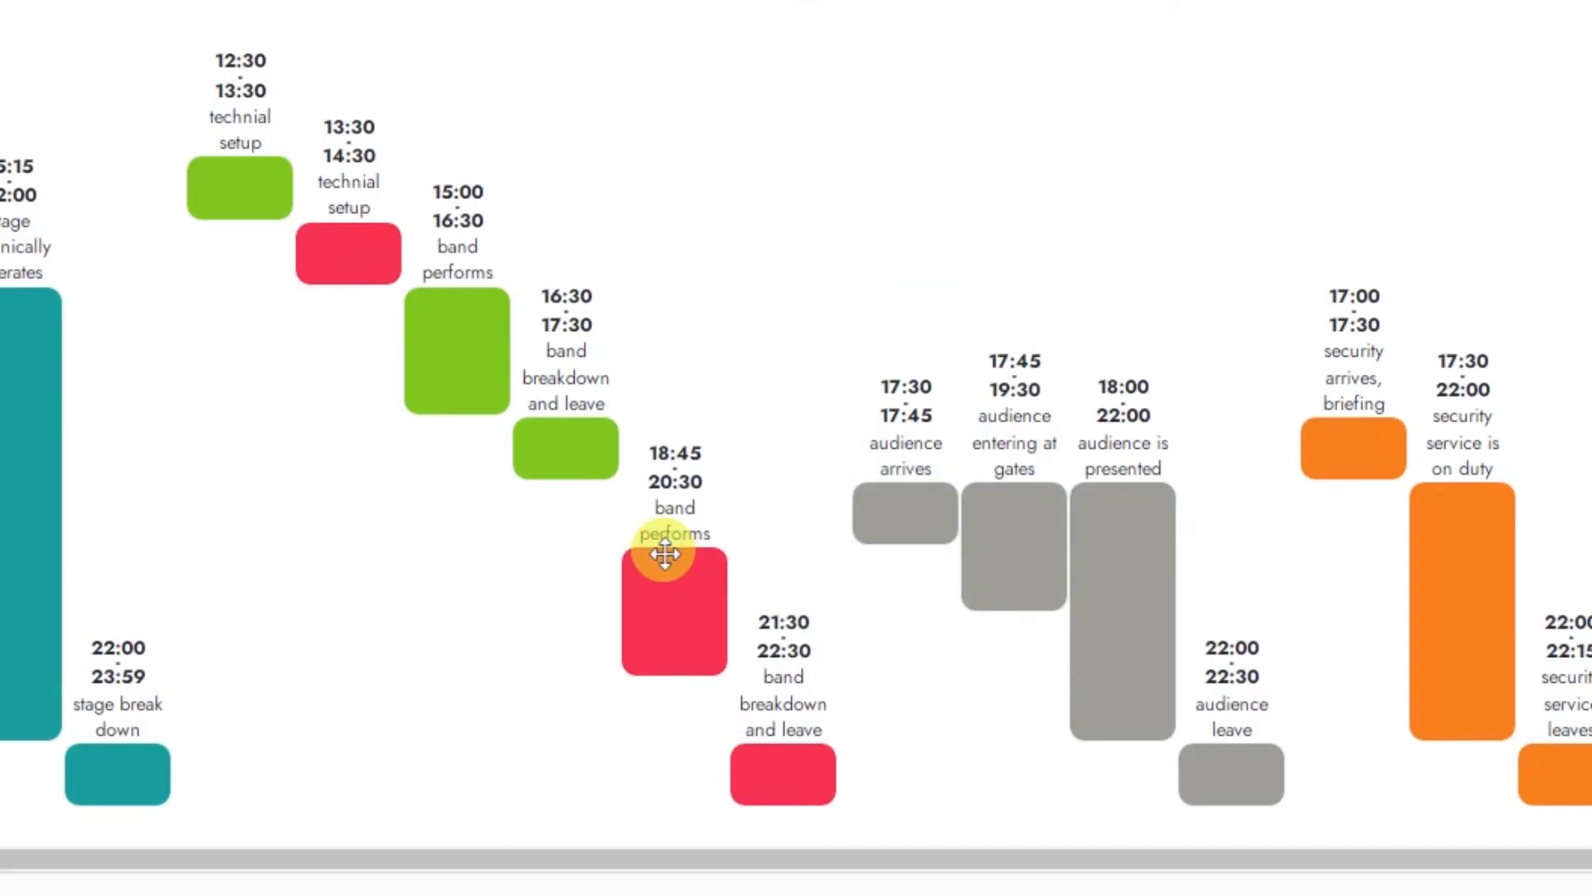
# Step: Reschedule the bands' stage items, with the Green Band's performance at 18:00–19:30, its breakdown at 19:30–20:30, and both technical setups before the performances
pyautogui.moveTo(658, 551); pyautogui.dragTo(657, 633)
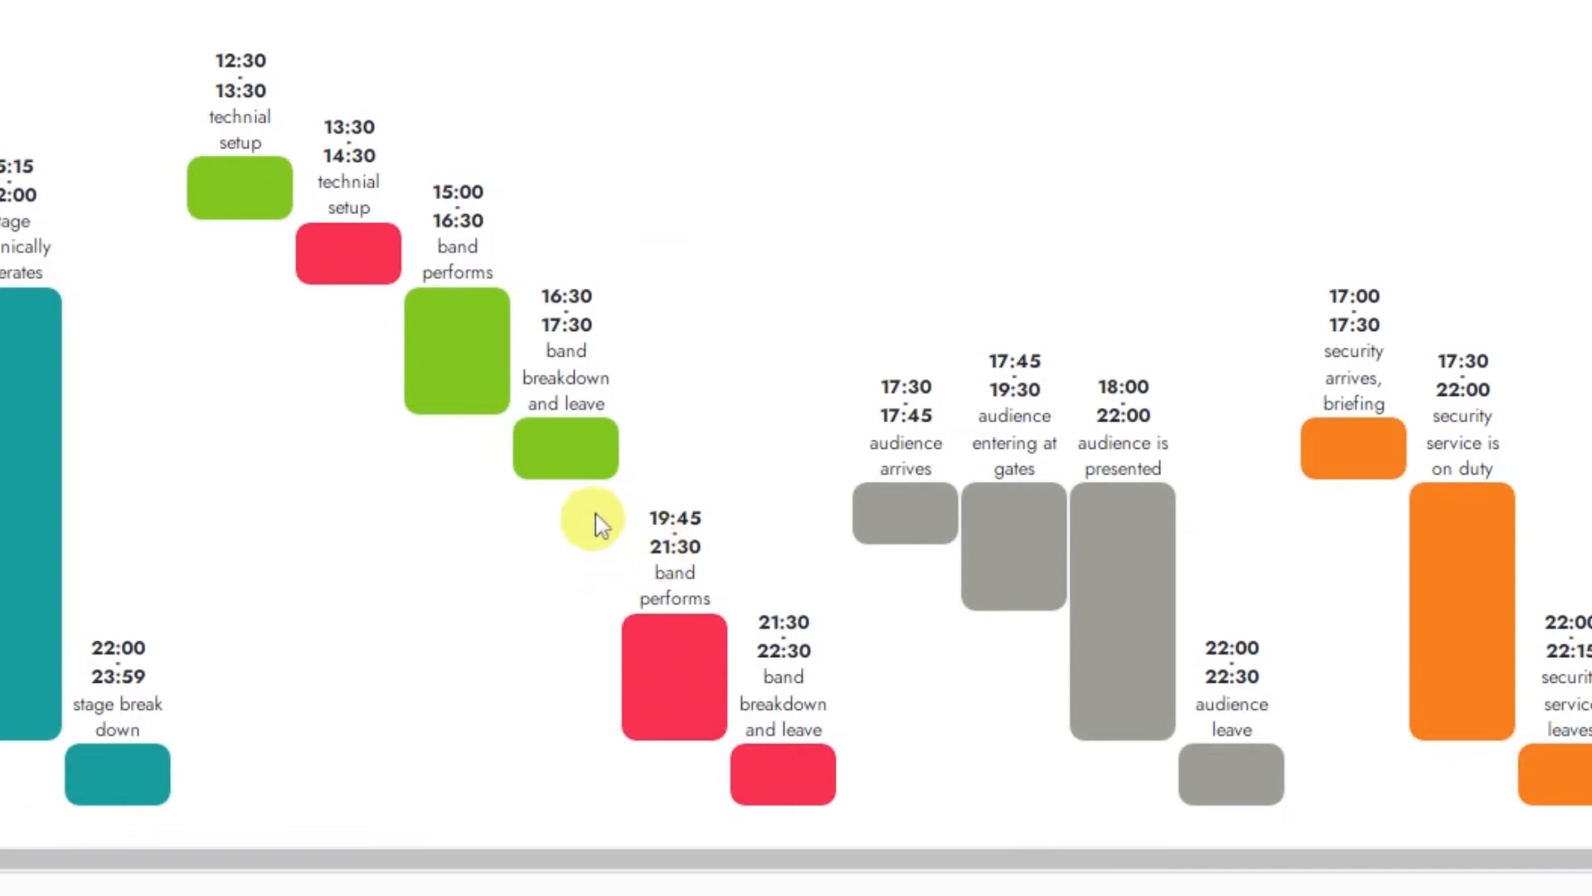
pyautogui.moveTo(571, 452); pyautogui.dragTo(571, 648)
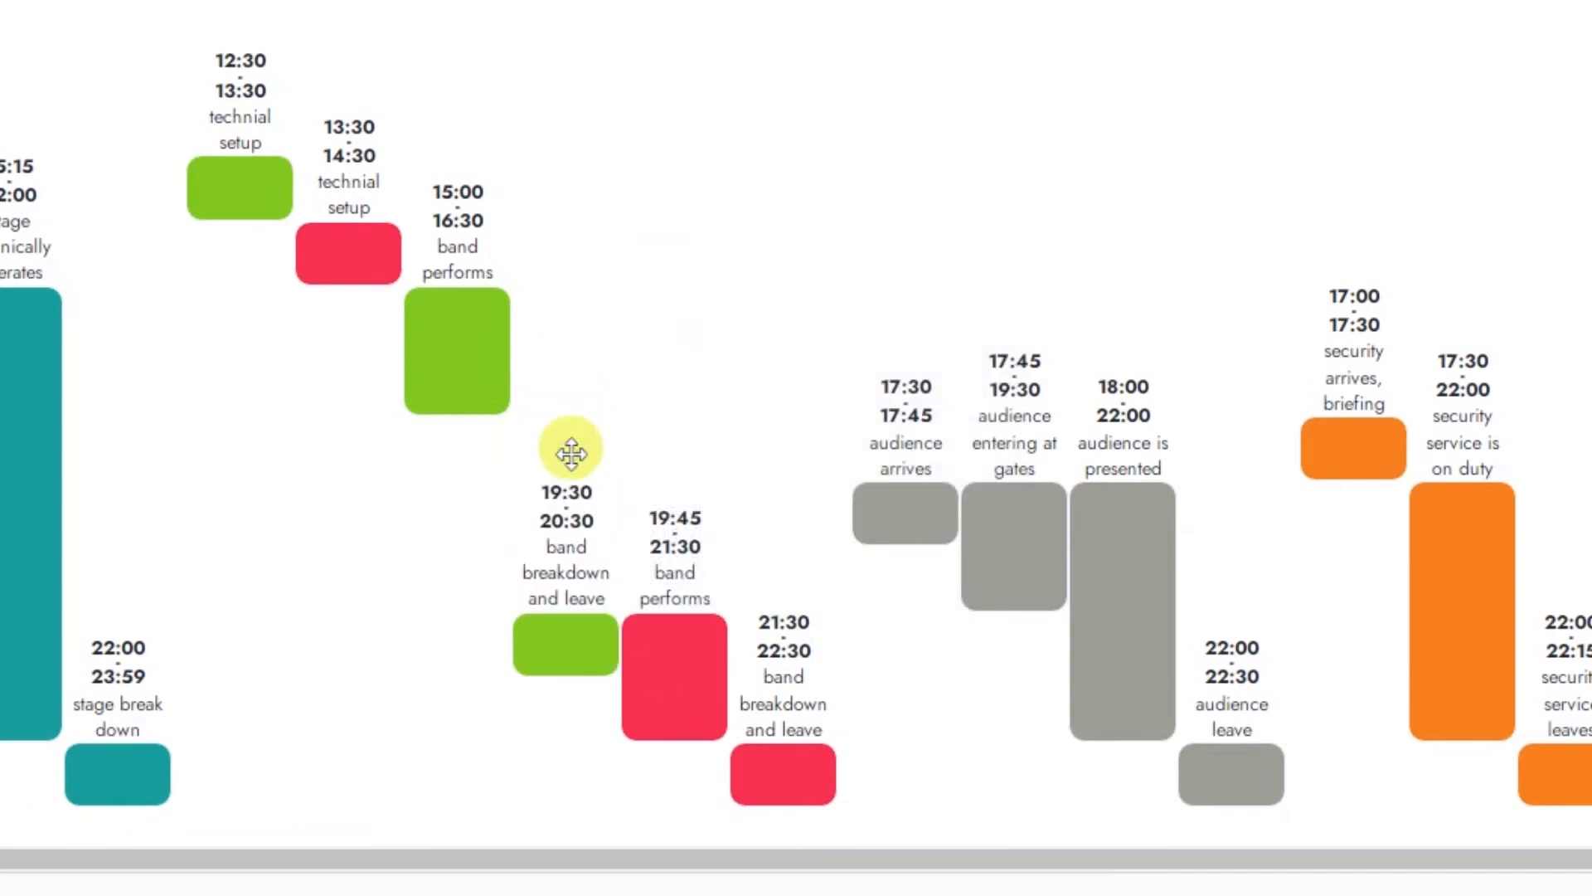
pyautogui.moveTo(445, 377); pyautogui.dragTo(445, 447)
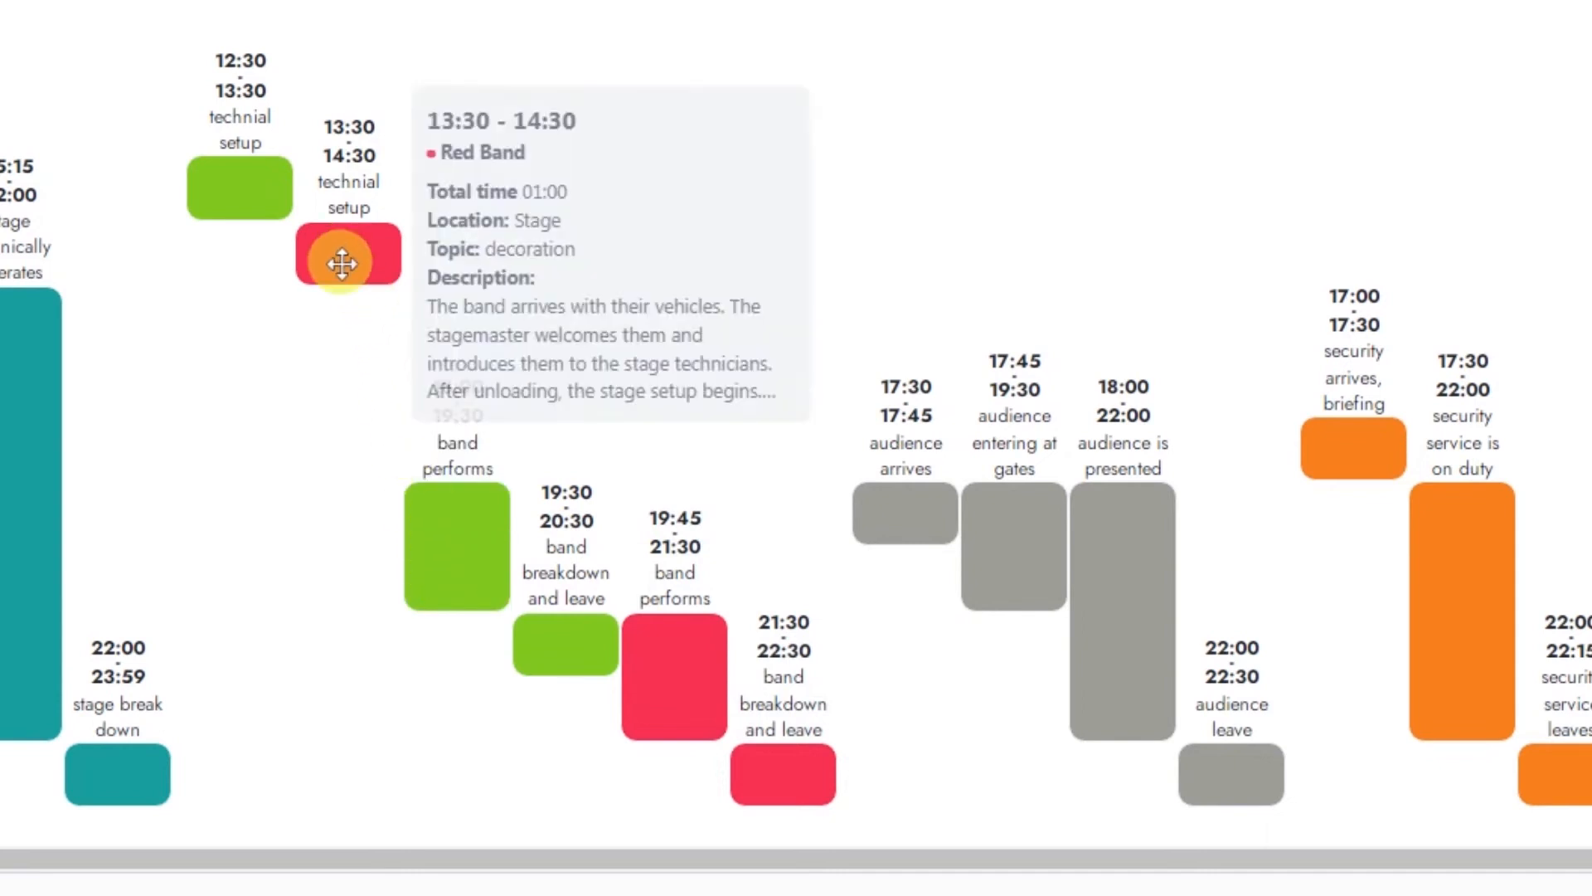
pyautogui.moveTo(341, 264); pyautogui.dragTo(342, 394)
pyautogui.moveTo(238, 185); pyautogui.dragTo(235, 196)
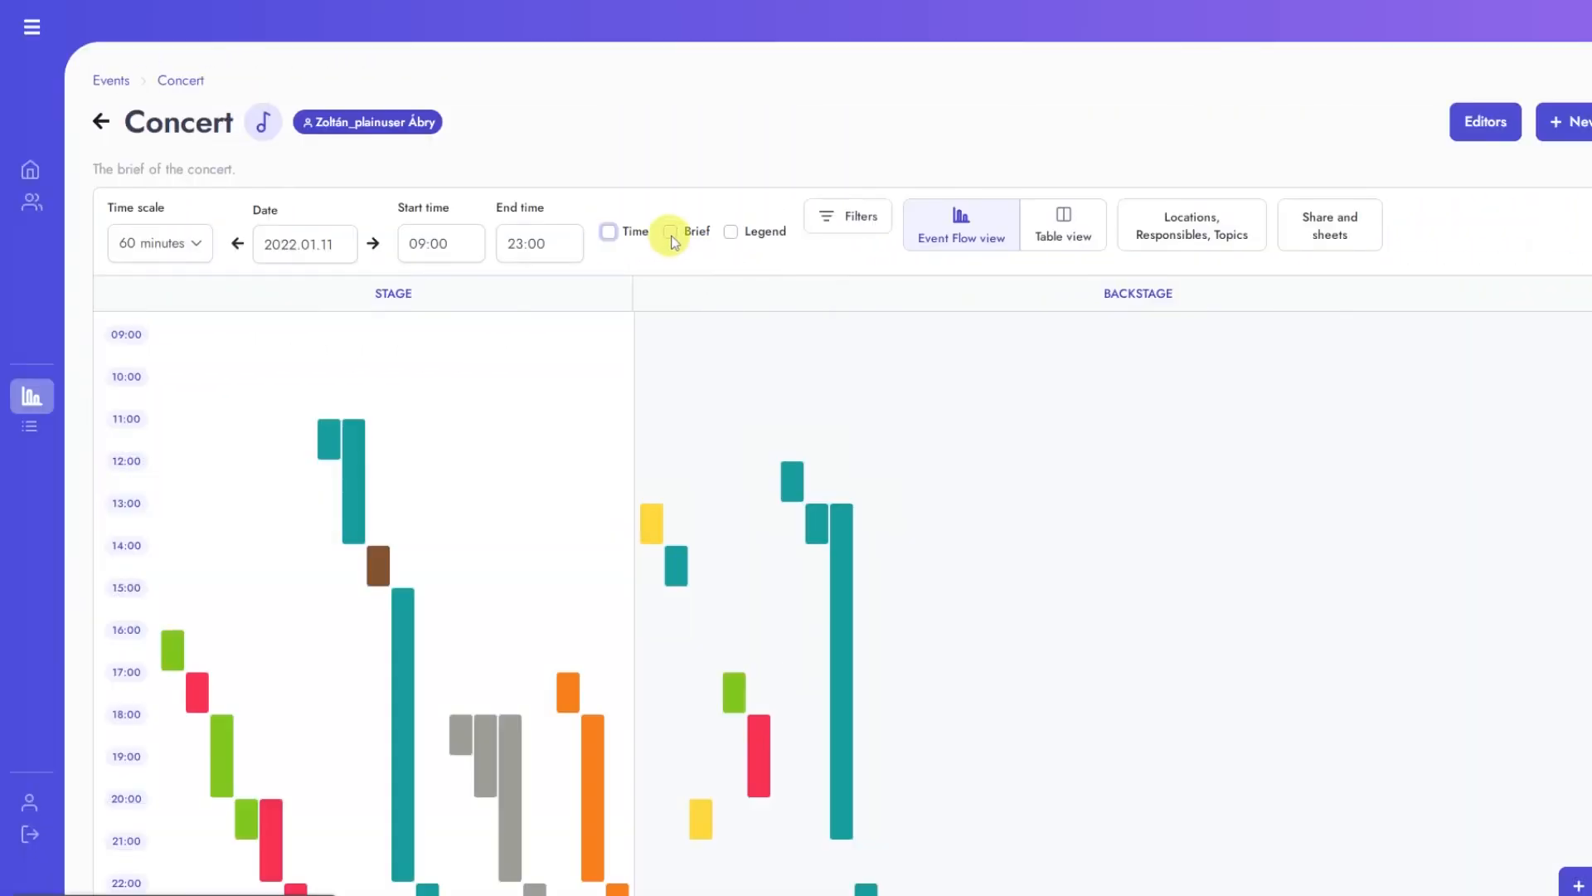
# Step: Toggle the event flow's display options and leave the time, brief and legend all enabled
pyautogui.click(671, 238)
pyautogui.click(614, 239)
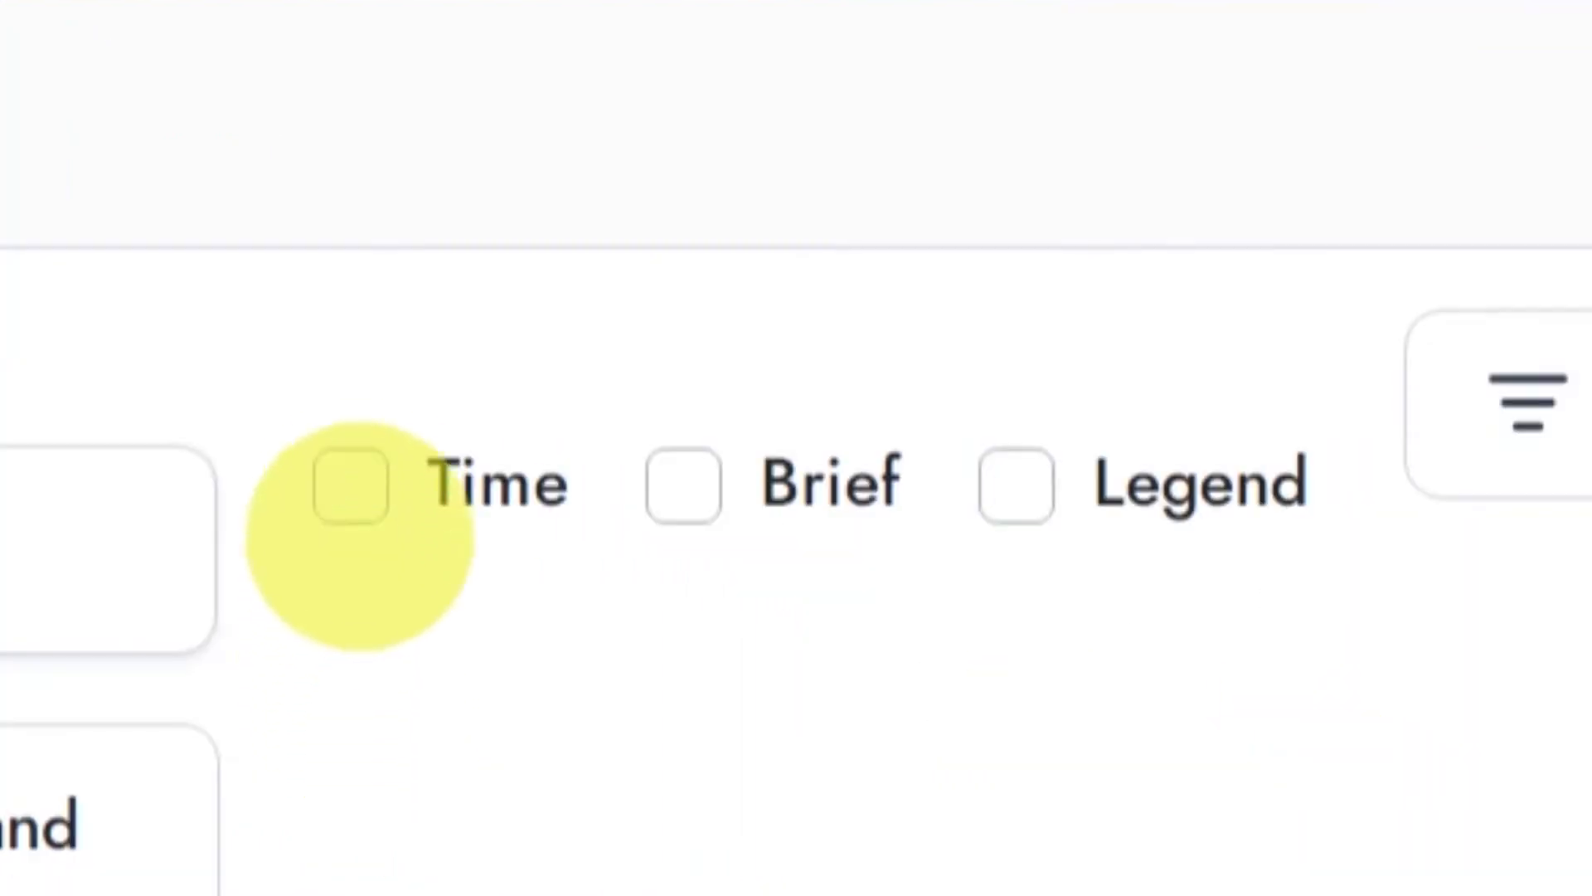
pyautogui.click(612, 240)
pyautogui.click(671, 233)
pyautogui.click(1025, 510)
# Step: Examine the details of the stage technically operates, stage decoration and stage building items
pyautogui.moveTo(547, 494)
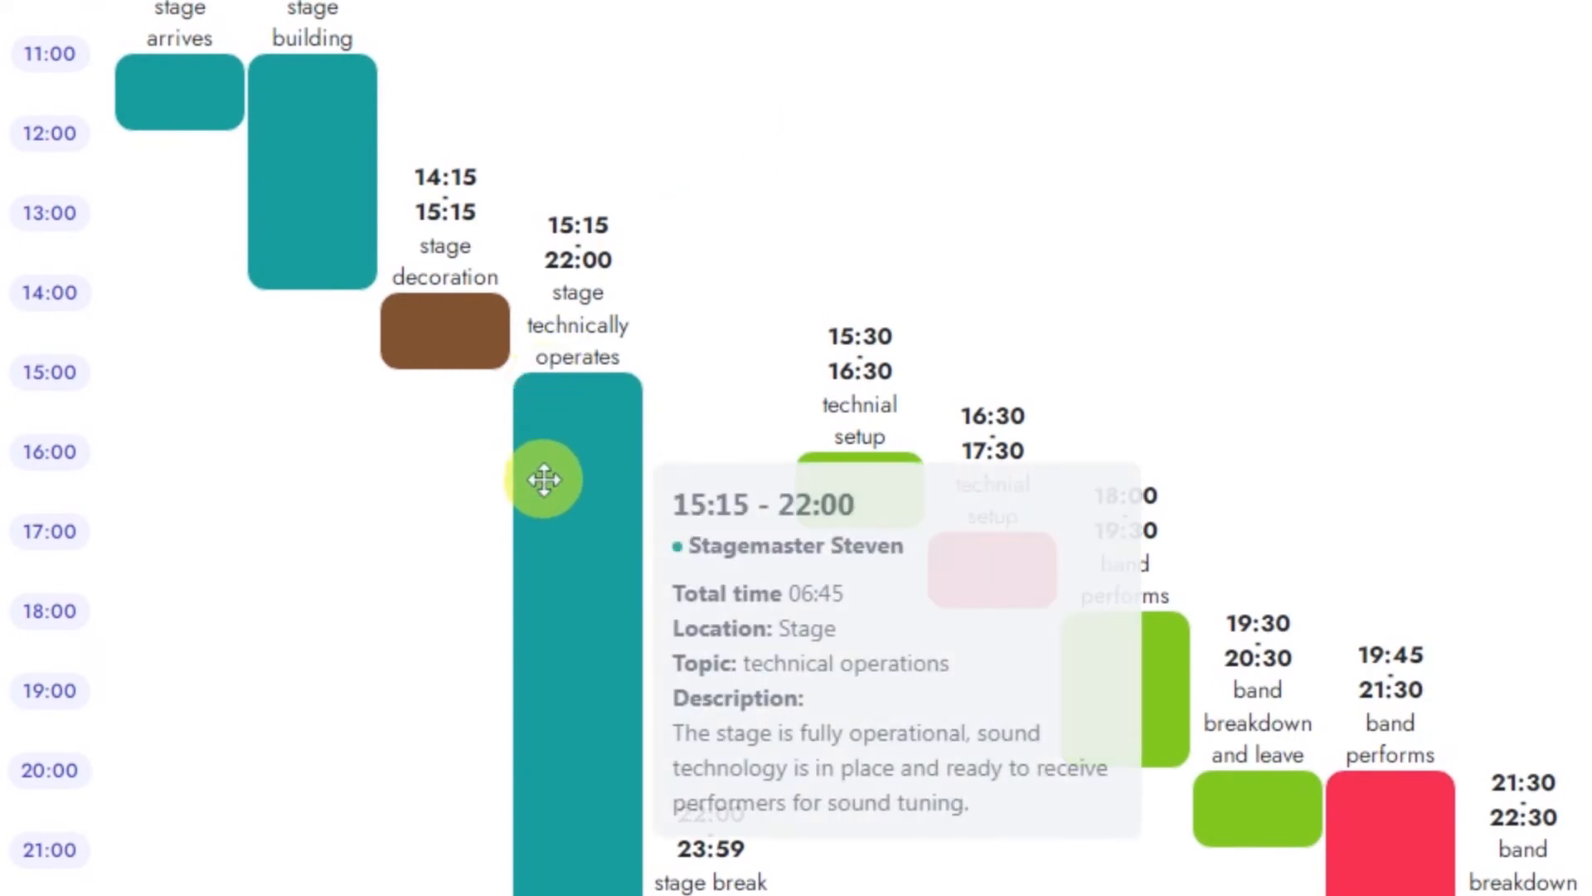
pyautogui.moveTo(456, 328)
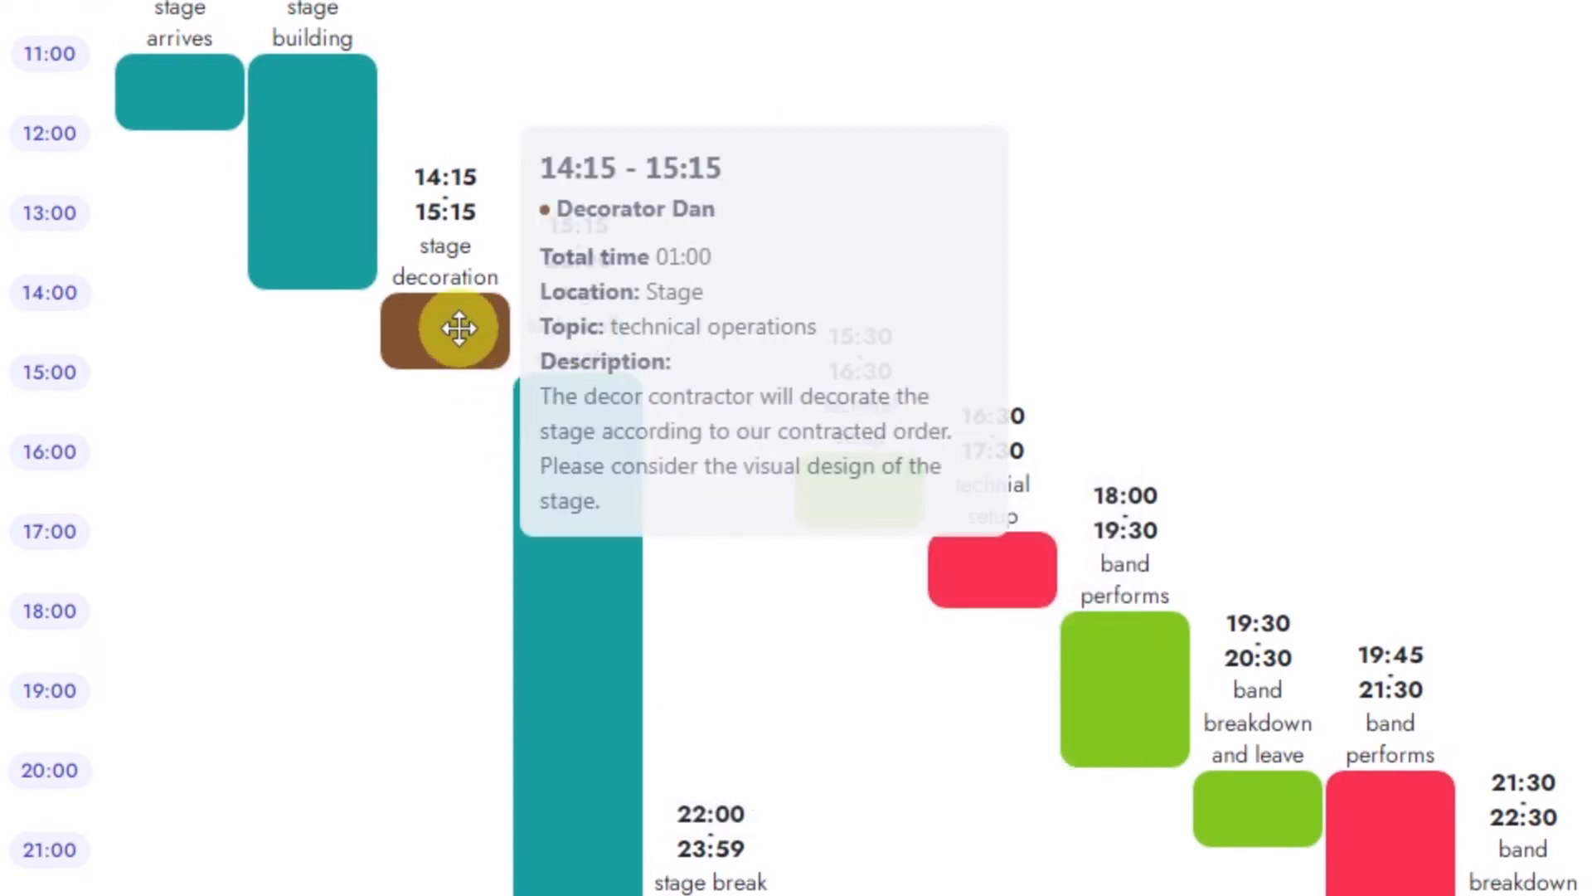
pyautogui.moveTo(362, 186)
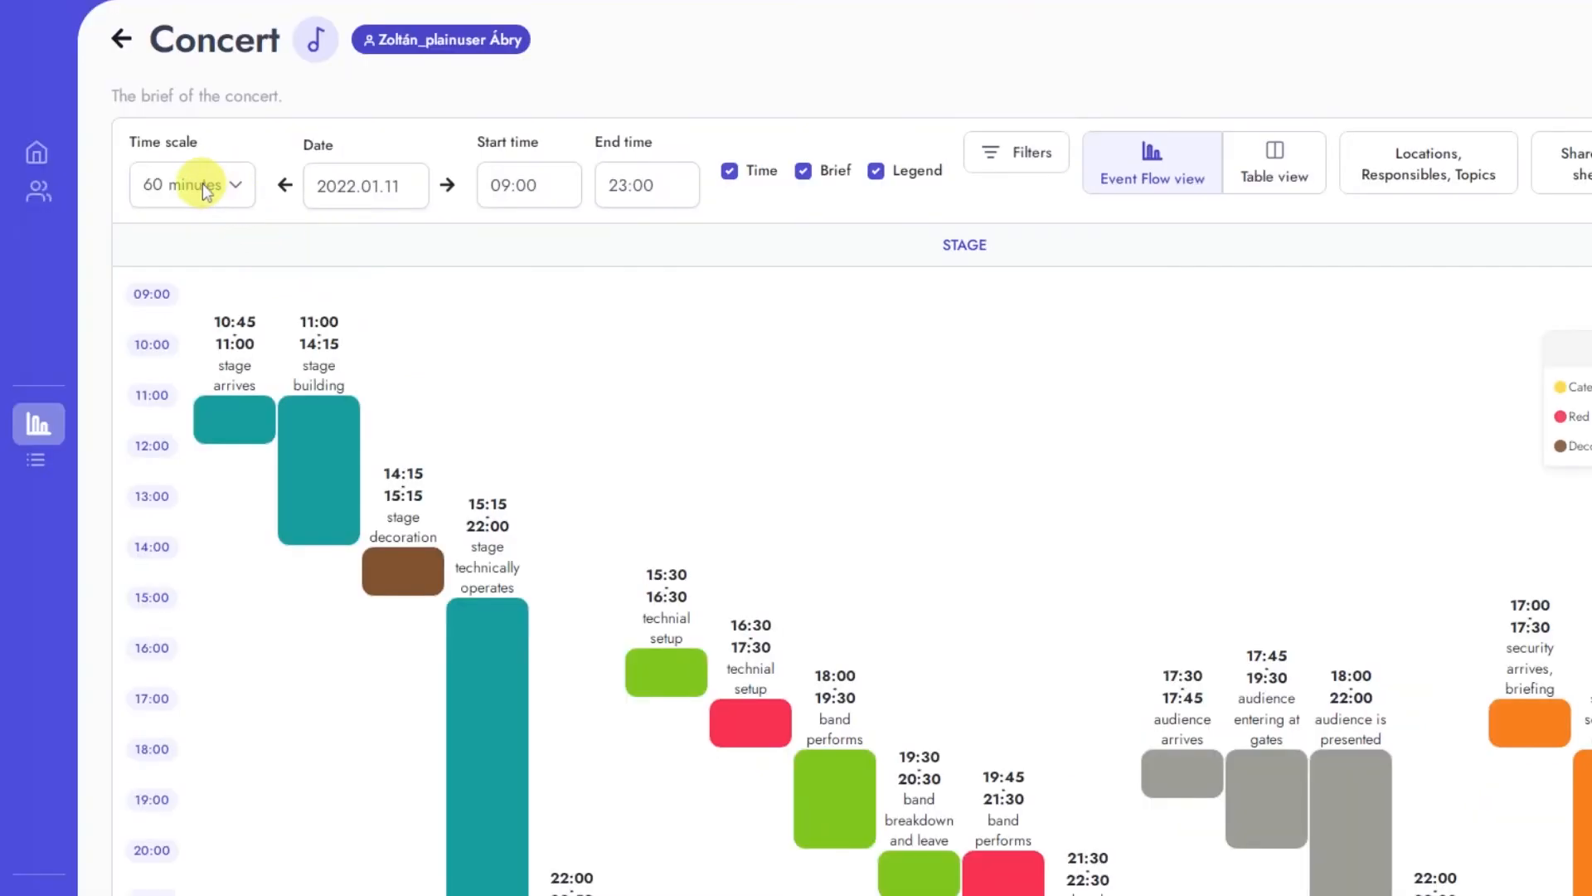
# Step: Set the time scale to 15 minutes and move the Green Band's technical setup to 16:00–17:00 and the Red Band's to 17:00–18:00
pyautogui.click(214, 187)
pyautogui.click(217, 294)
pyautogui.scroll(-16, 826, 599)
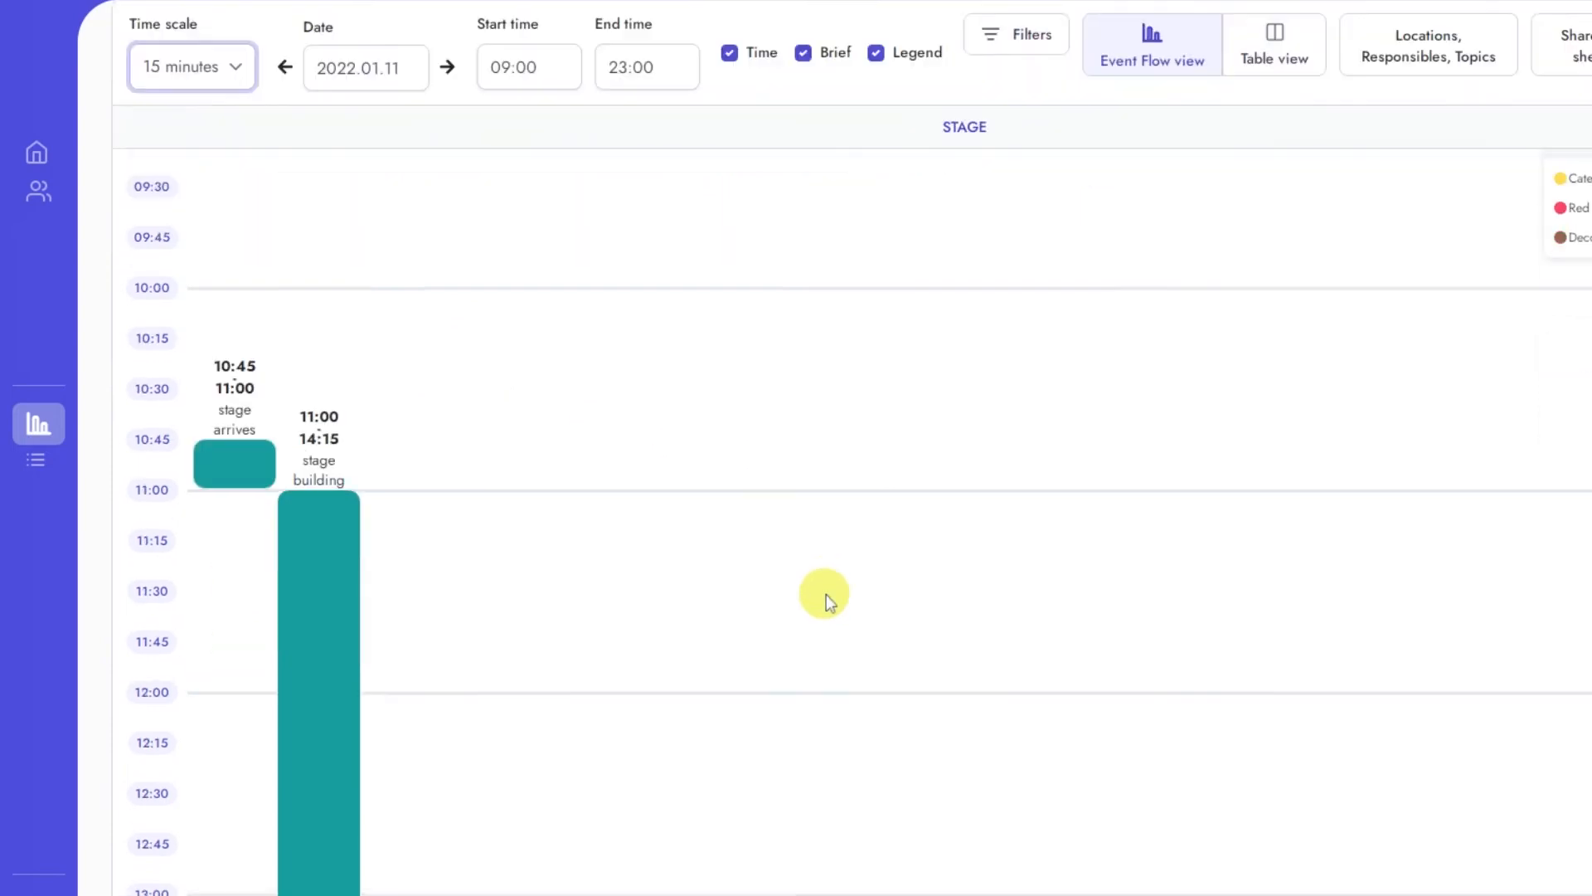
pyautogui.moveTo(735, 517); pyautogui.dragTo(734, 519)
pyautogui.moveTo(658, 294); pyautogui.dragTo(658, 345)
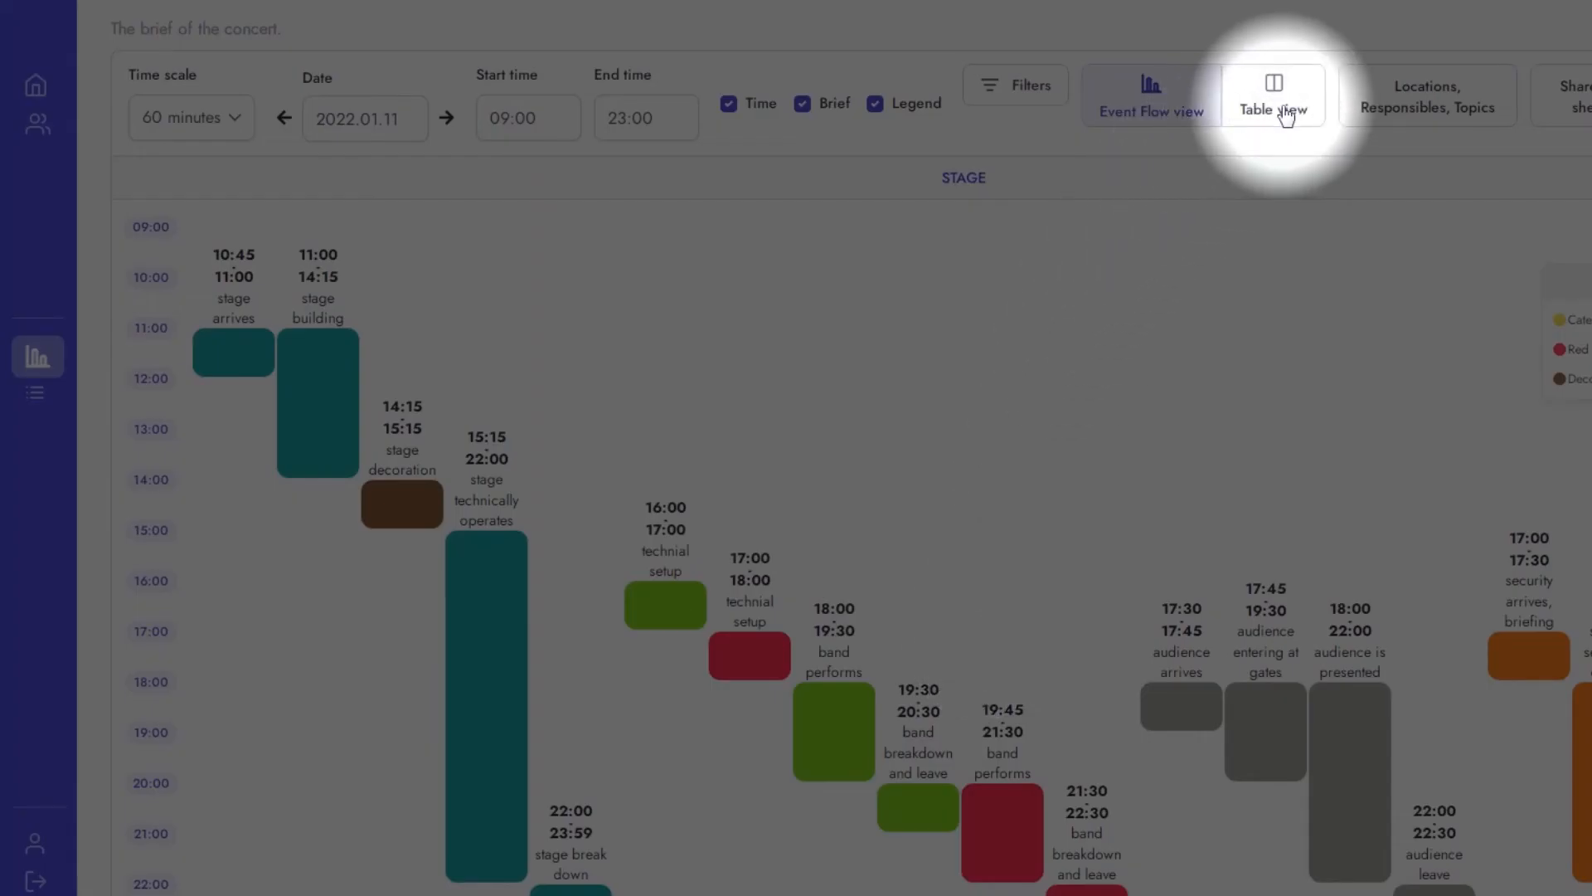
# Step: View the concert's items in the table view
pyautogui.click(1284, 122)
pyautogui.click(1543, 290)
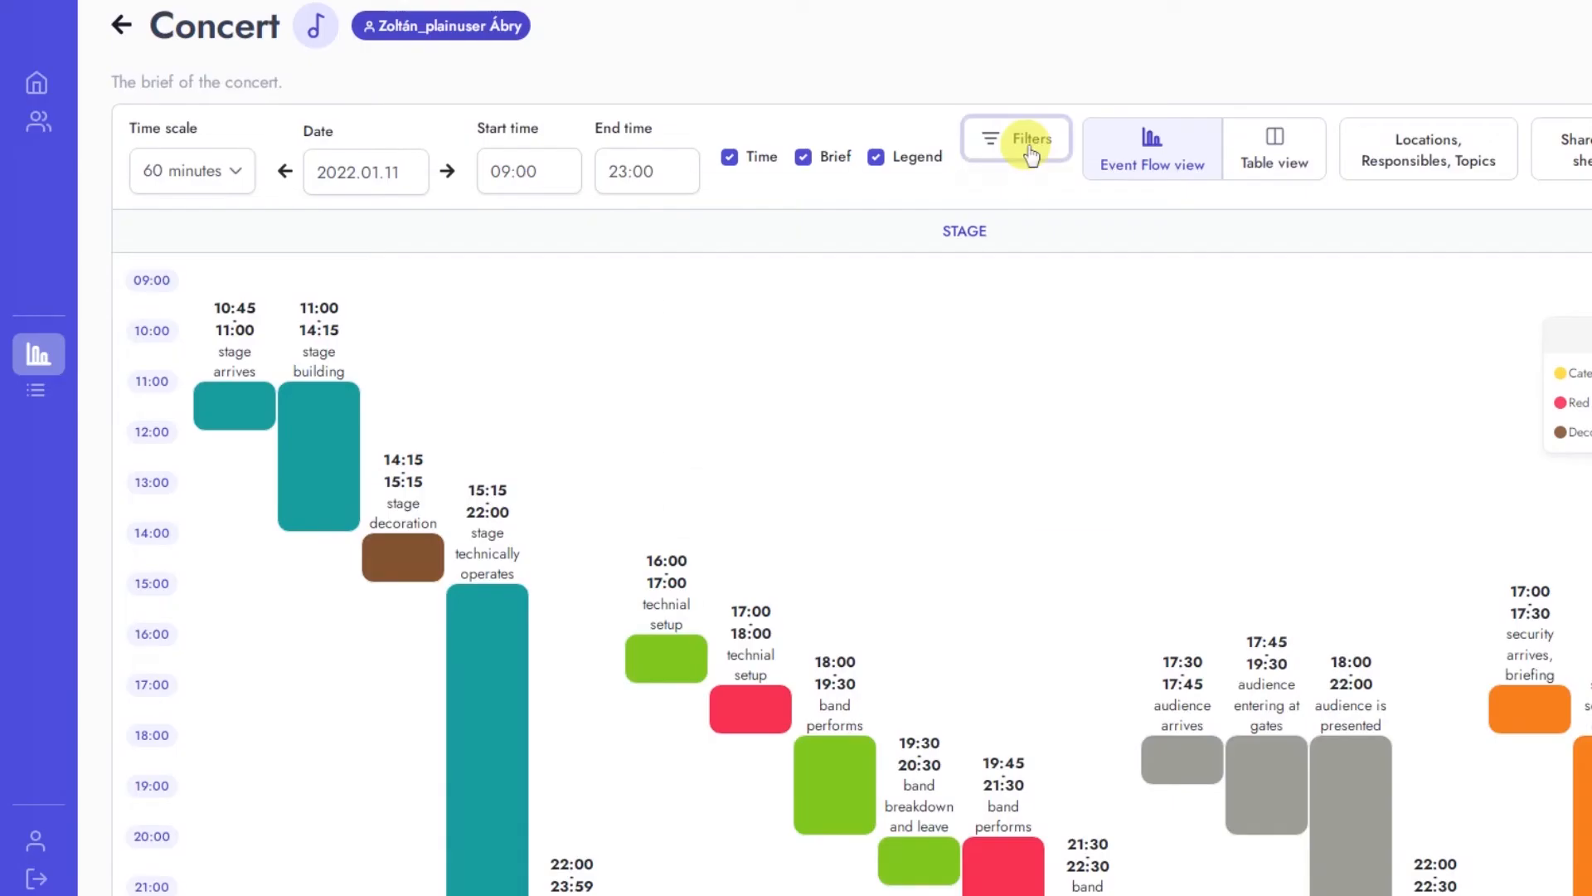
# Step: Filter the event flow to the items of the responsibles Green Band and Red Band
pyautogui.click(1031, 149)
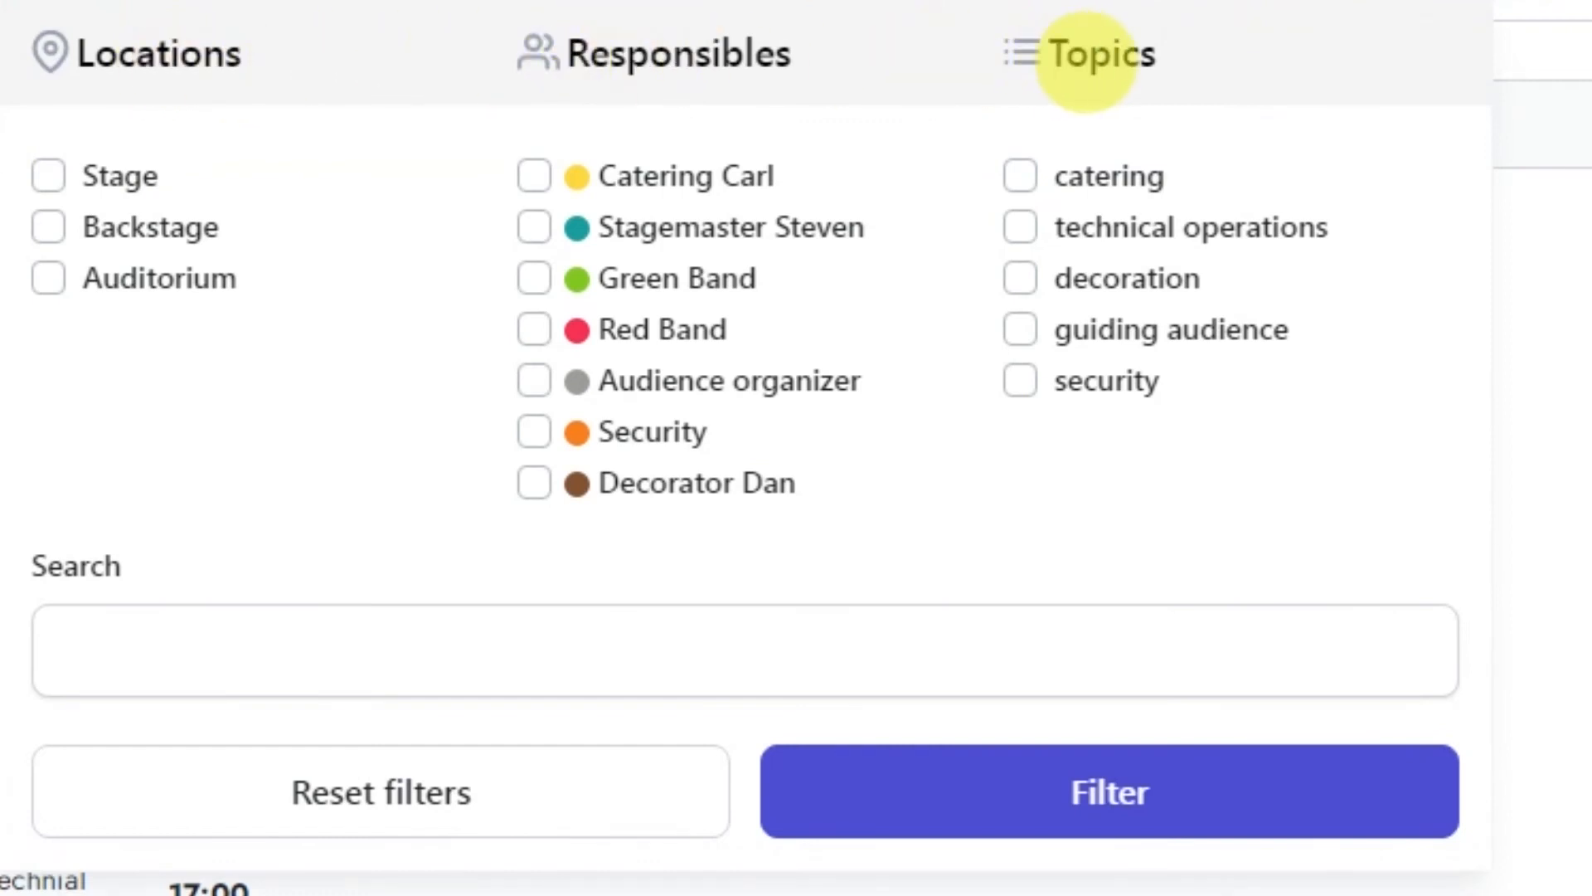
pyautogui.click(535, 279)
pyautogui.click(535, 331)
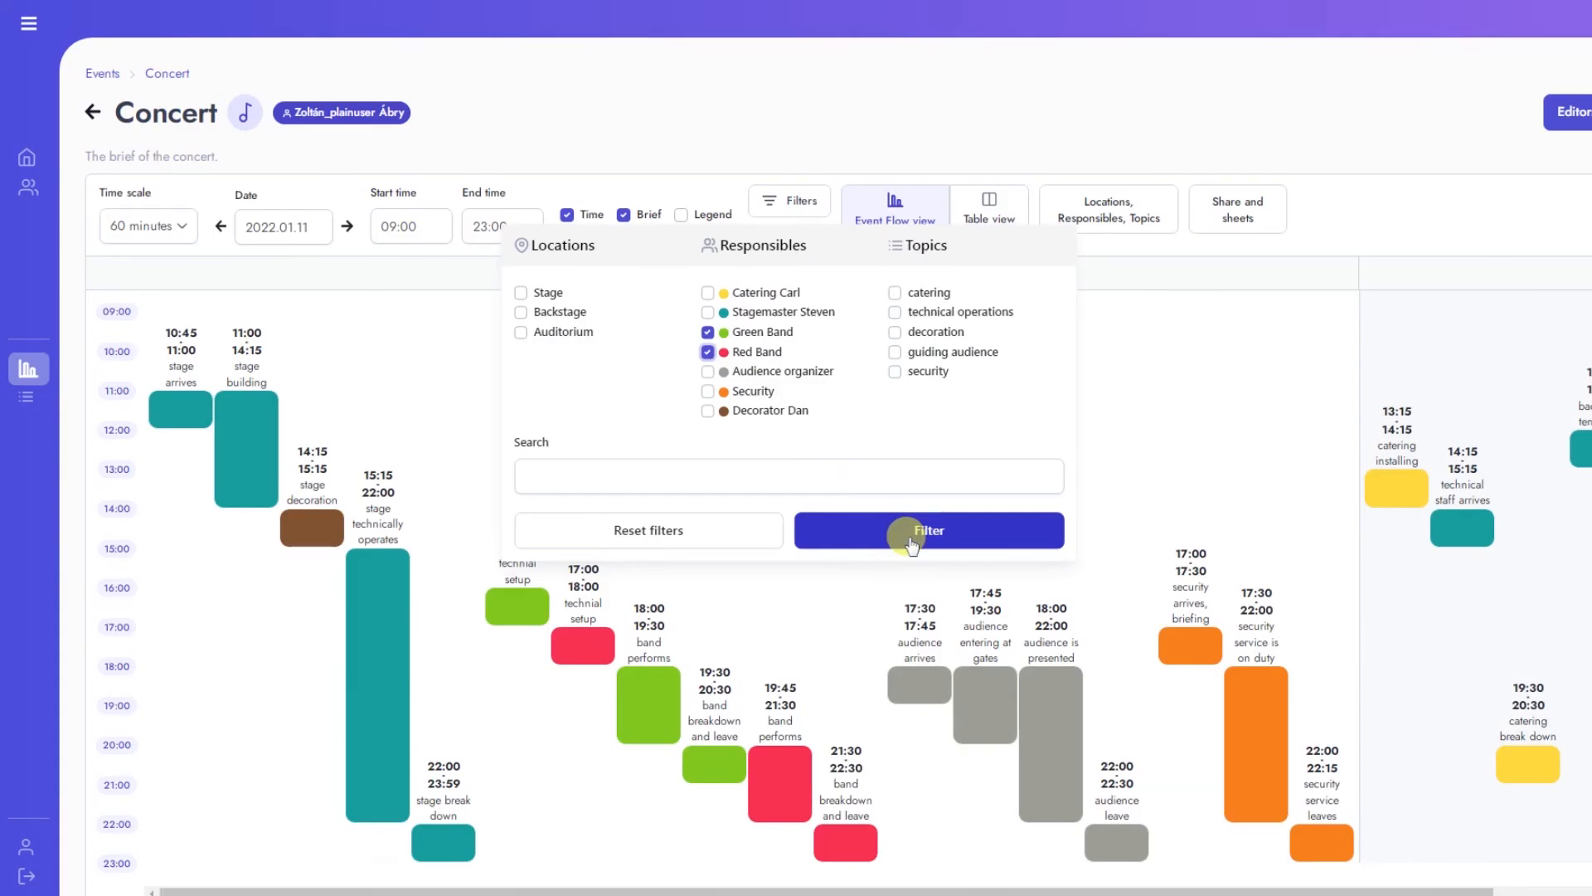
pyautogui.click(1059, 825)
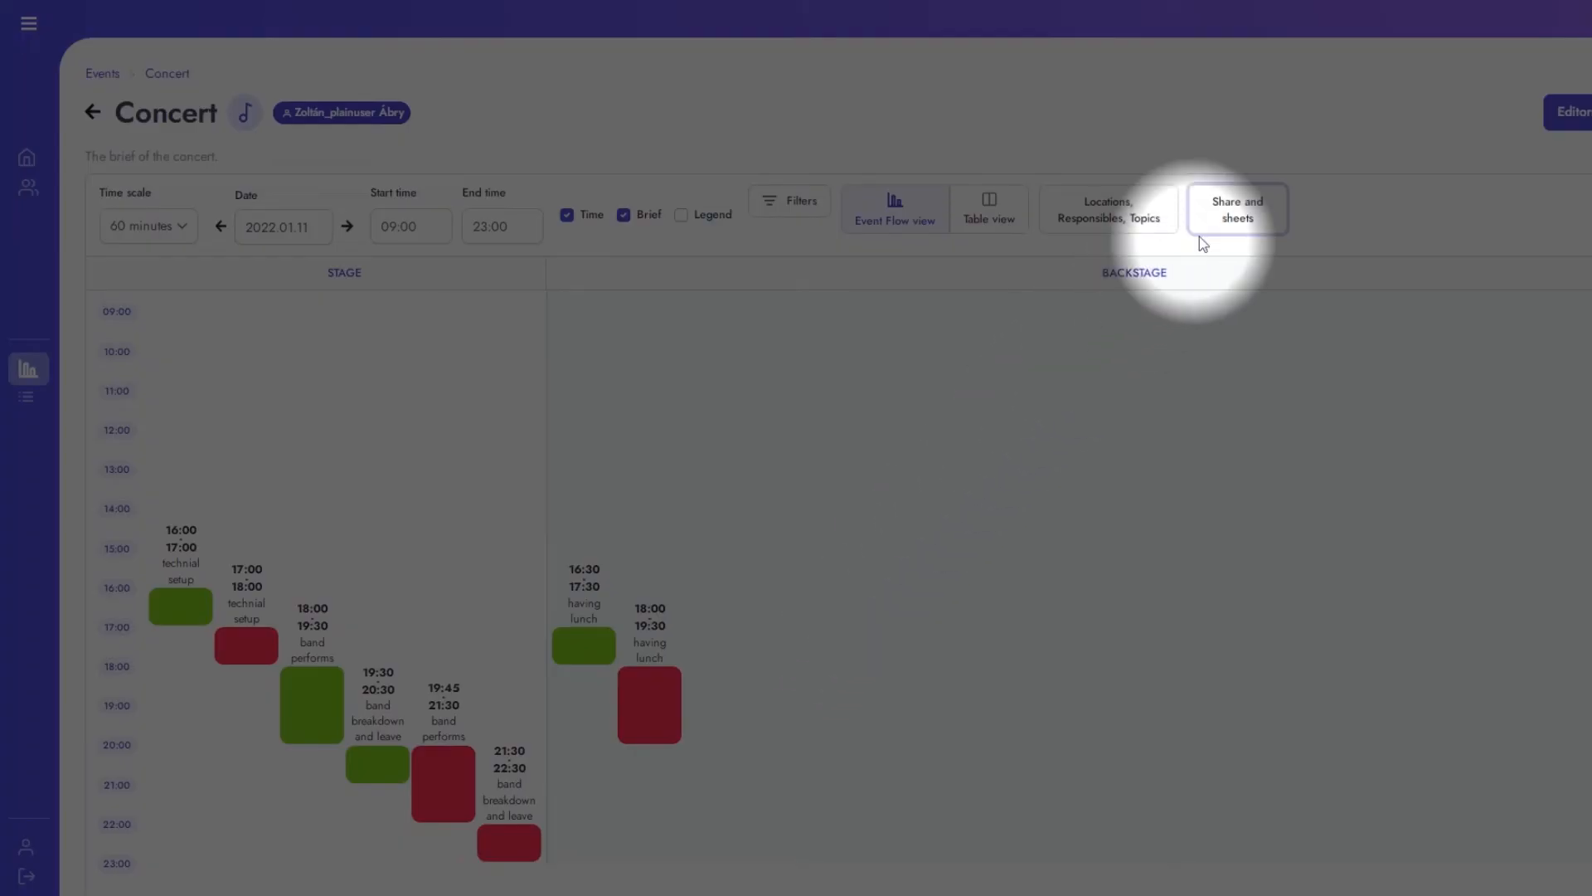
# Step: Create a new sheet named "Info sheet for the bands" from the filtered event flow
pyautogui.click(1231, 219)
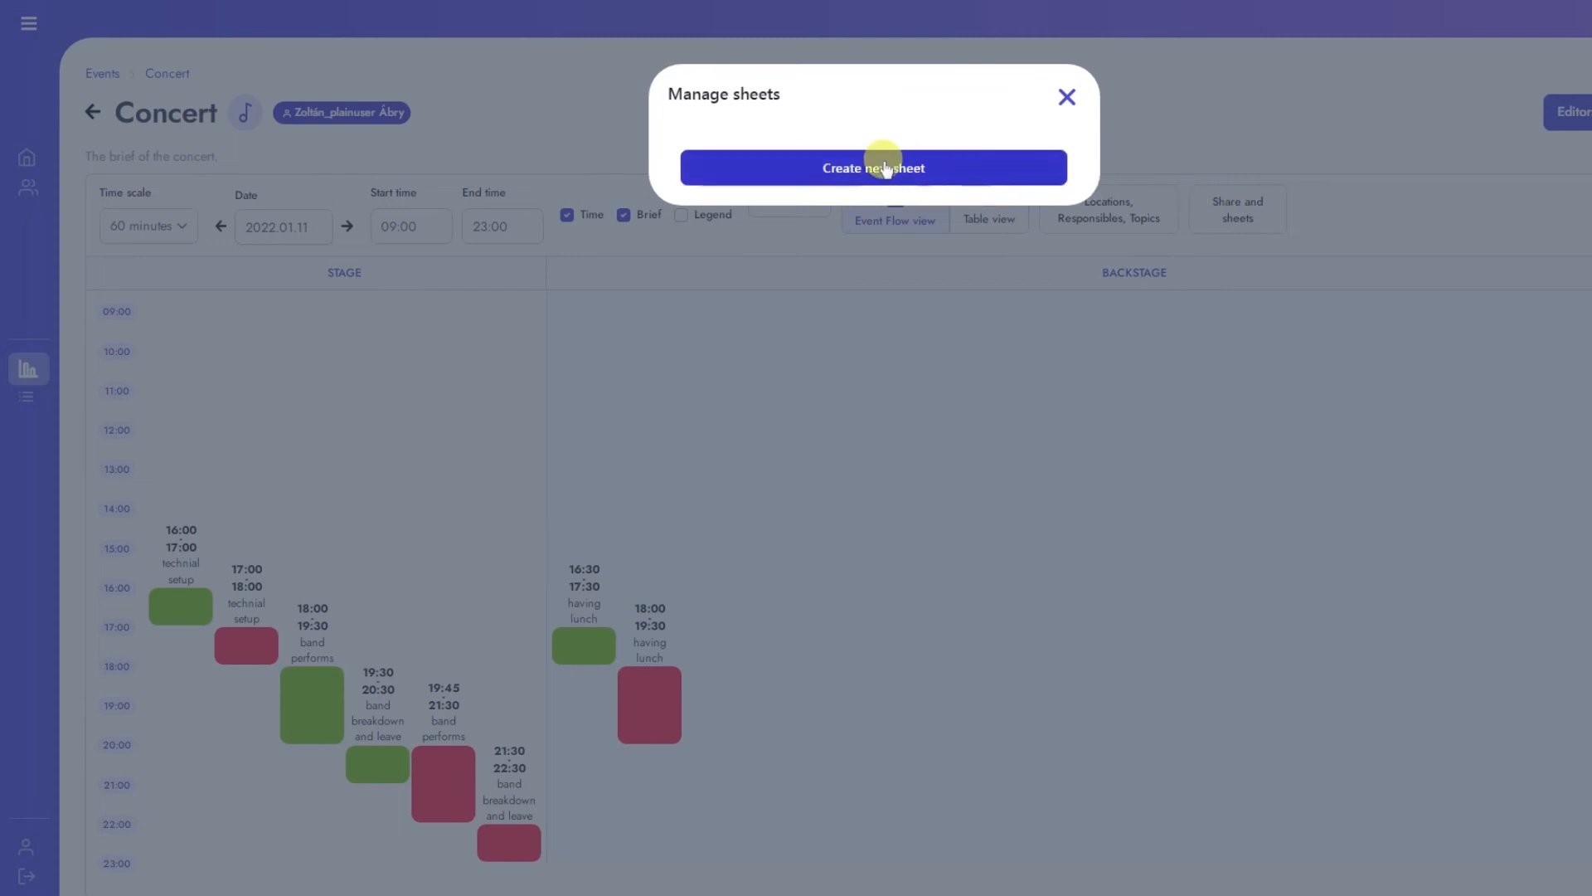
pyautogui.click(878, 168)
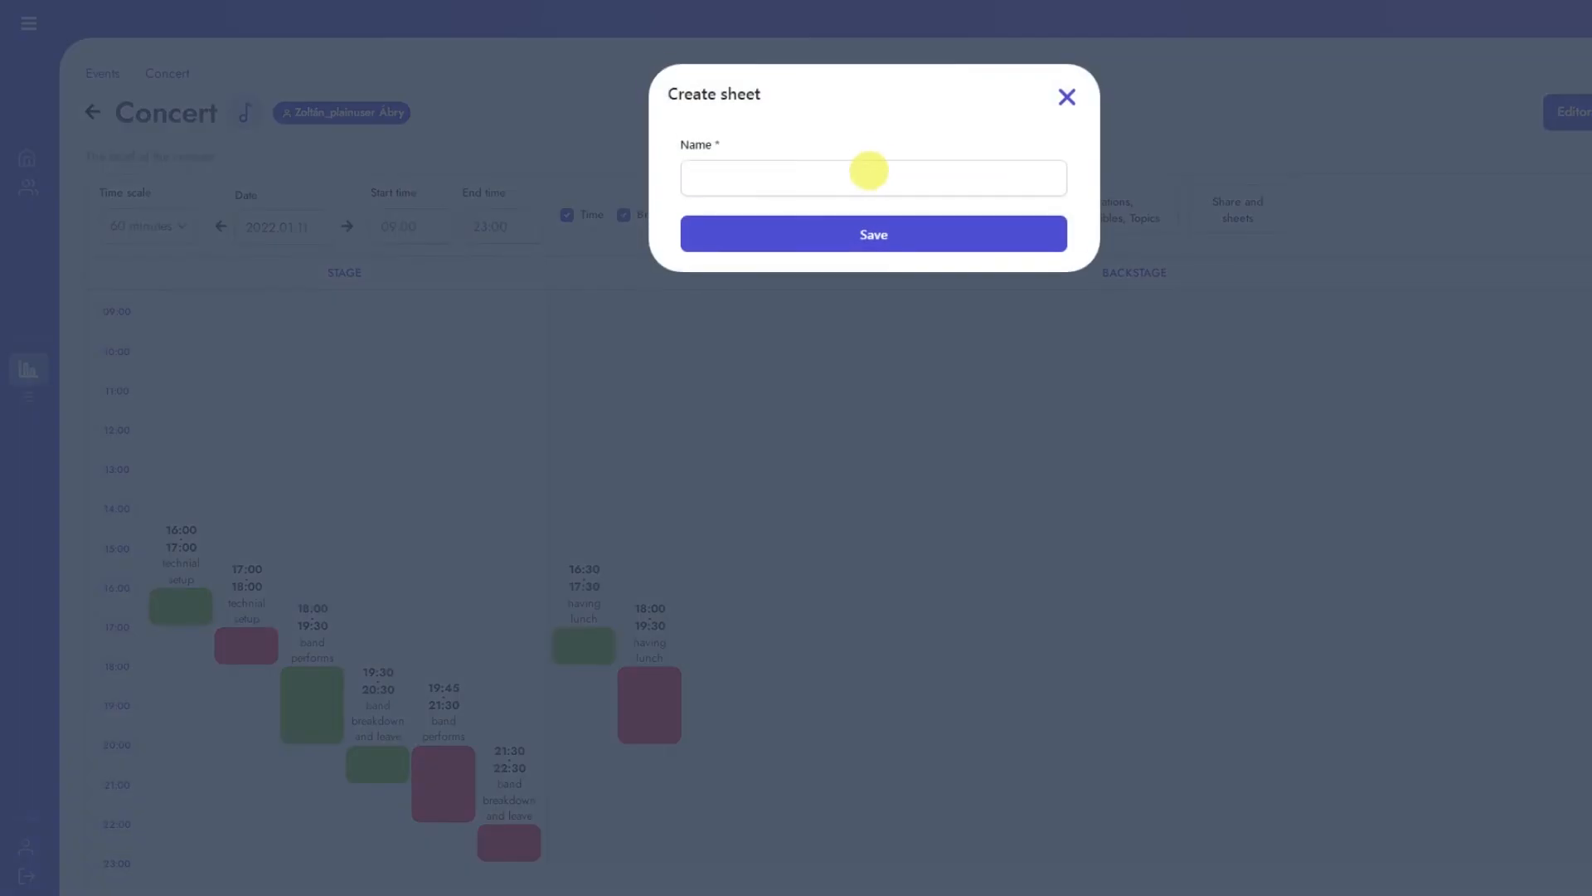
pyautogui.write('Info sheet for the bands')
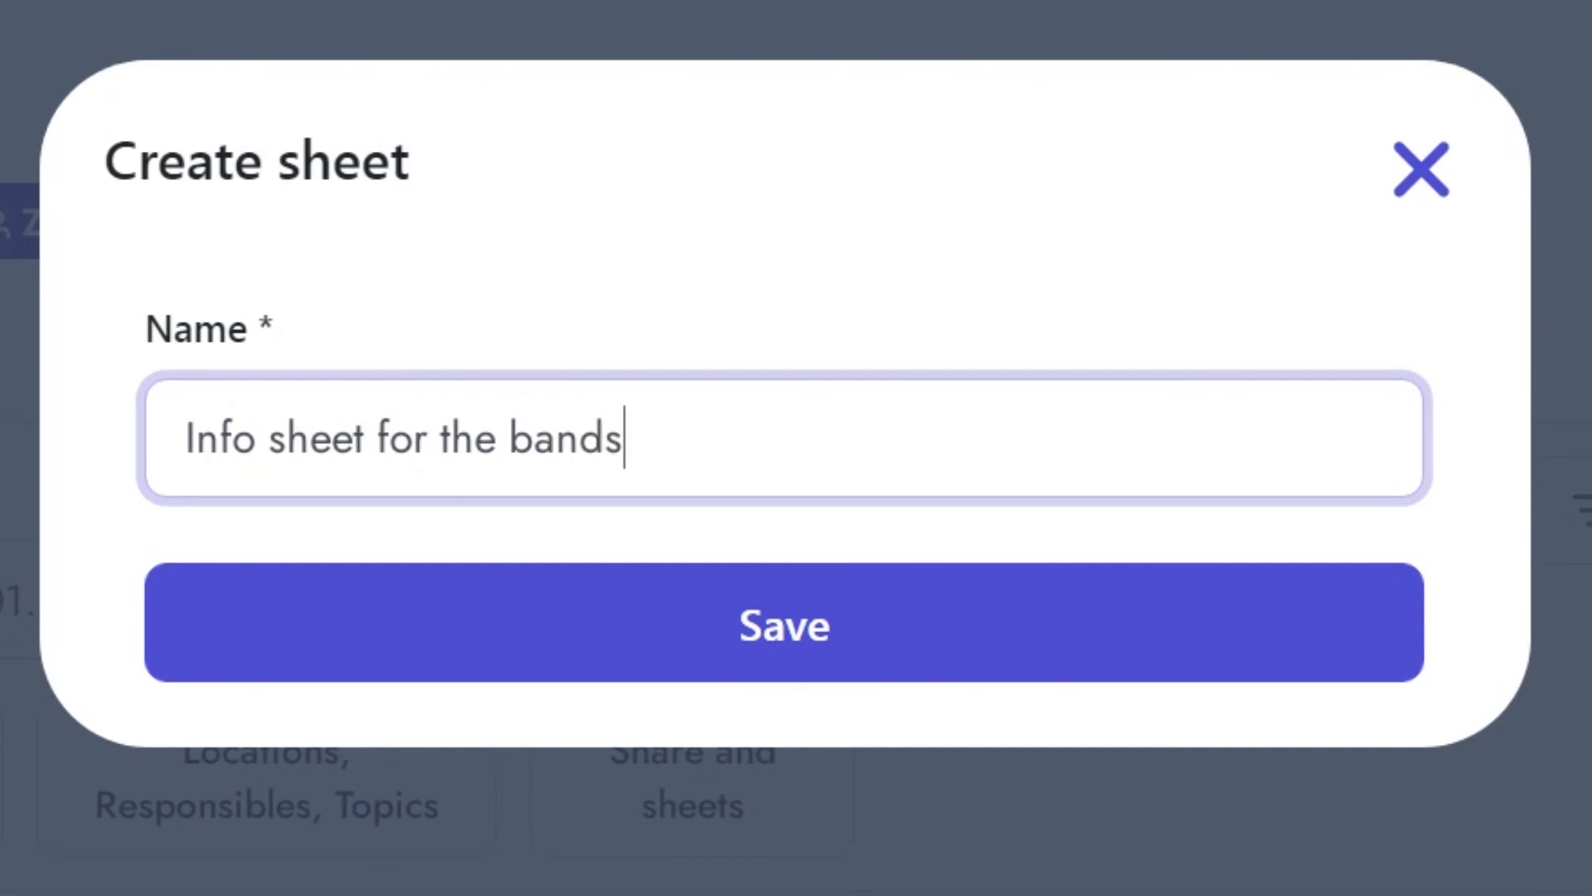
pyautogui.click(817, 637)
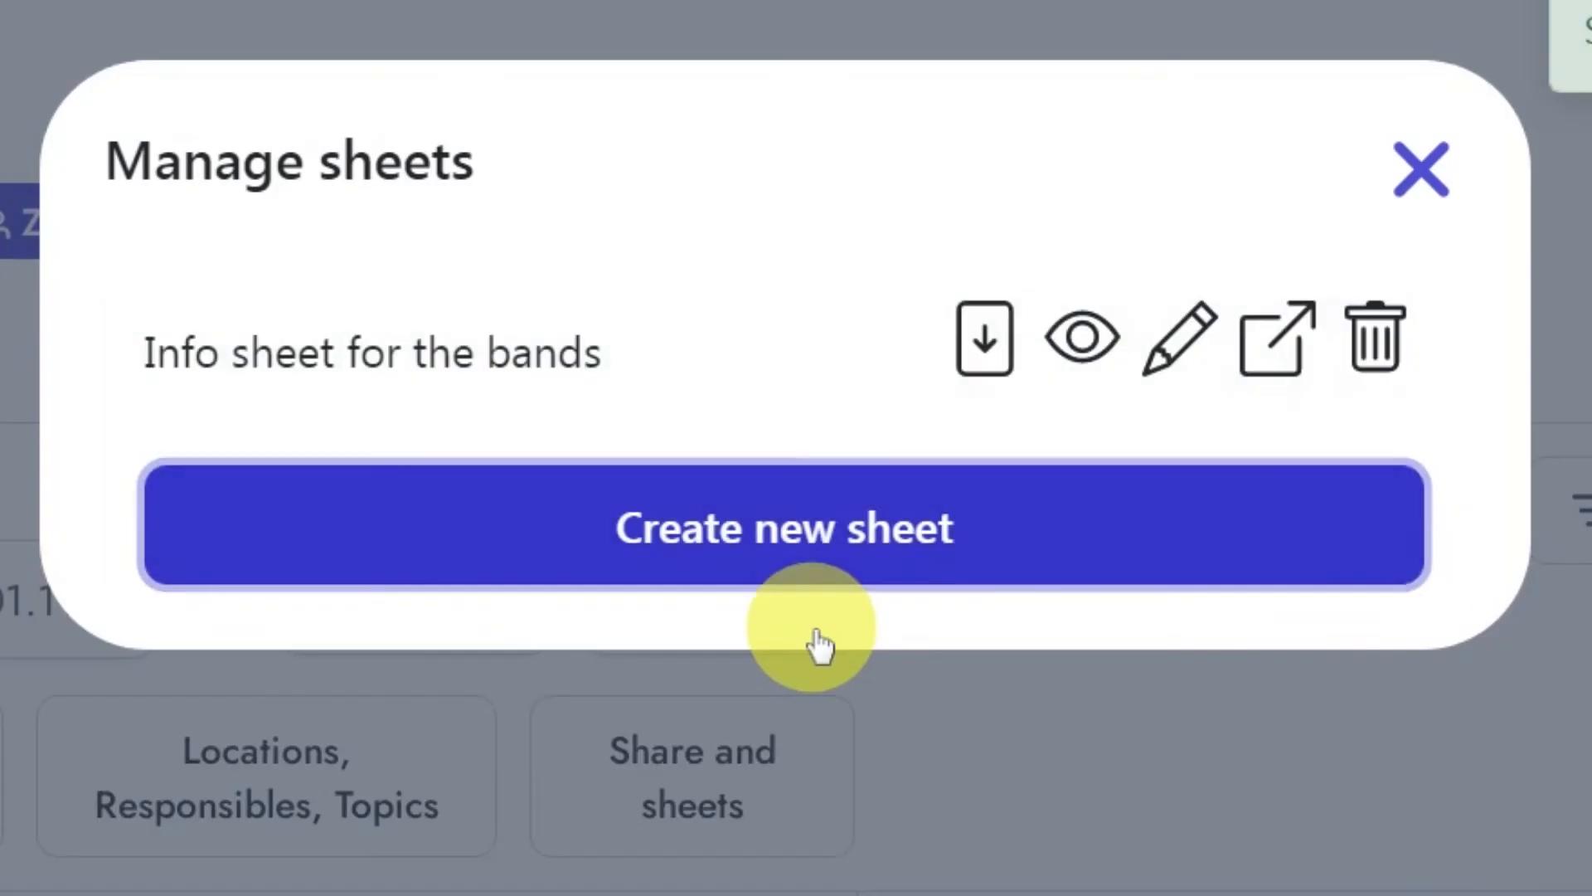